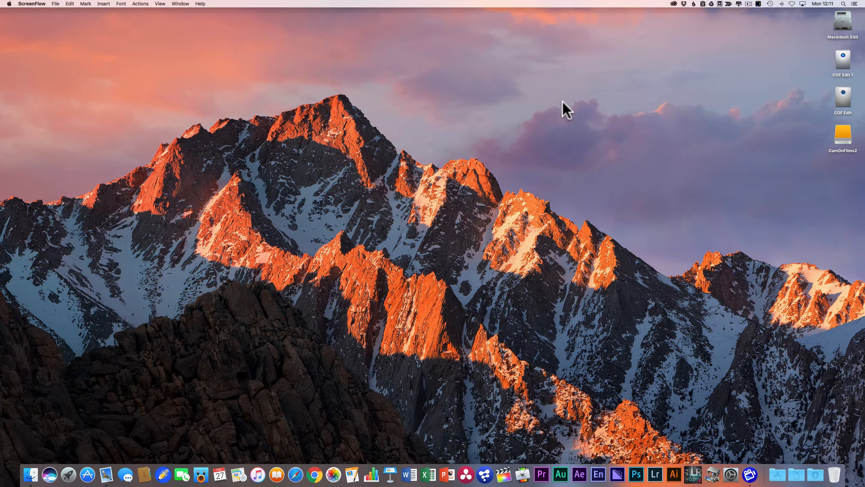
# Open the COF Edit 1 drive and browse to Ten2London > 20170226_TrainingVlog3 > 1-Media > Video
pyautogui.doubleClick(843, 60)
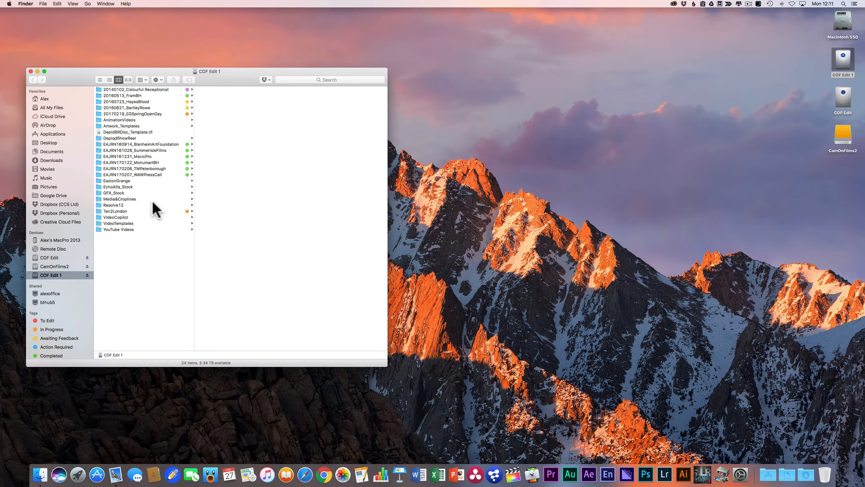
pyautogui.moveTo(236, 71); pyautogui.dragTo(356, 73)
pyautogui.click(240, 213)
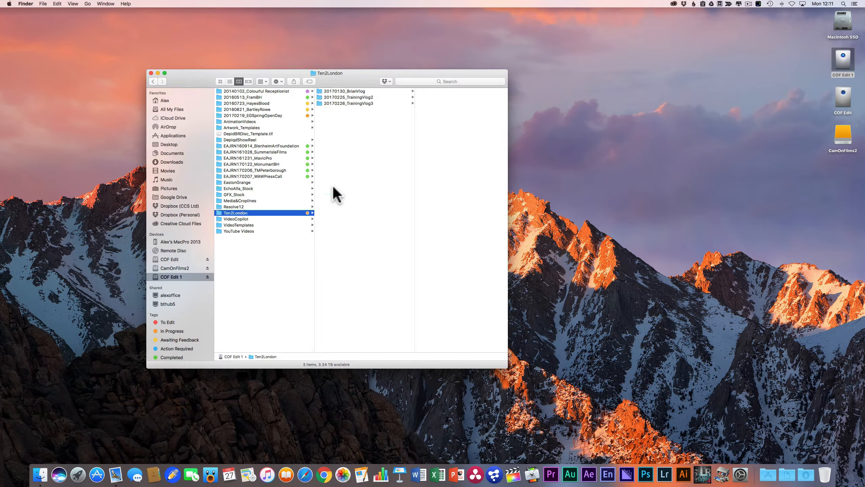
pyautogui.click(360, 103)
pyautogui.click(438, 91)
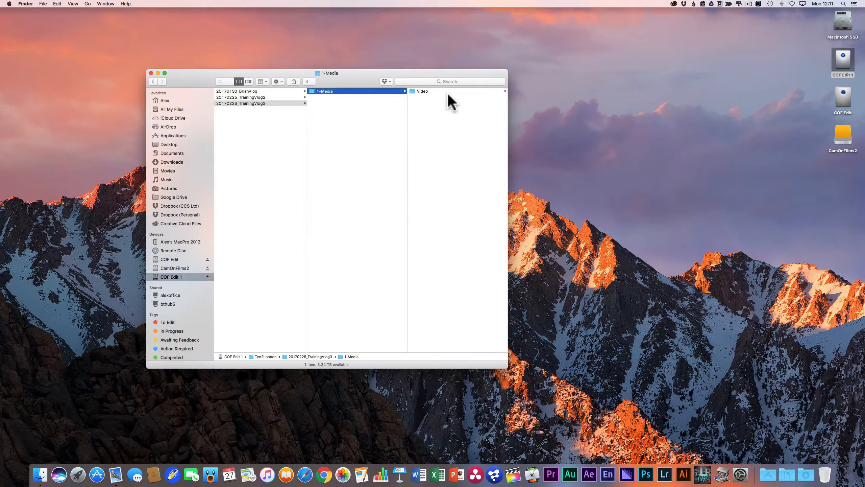
pyautogui.click(409, 91)
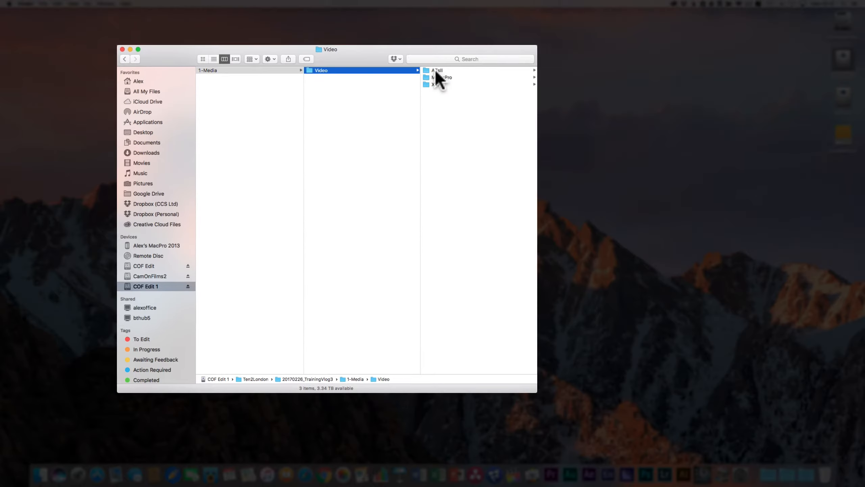
# Look through the A7sII, MavicPro and X5R camera folders and preview several MOV clips in X5R's H264 folder, including DJI_0028 and DJI_0031
pyautogui.press('Right')
pyautogui.press('Down')
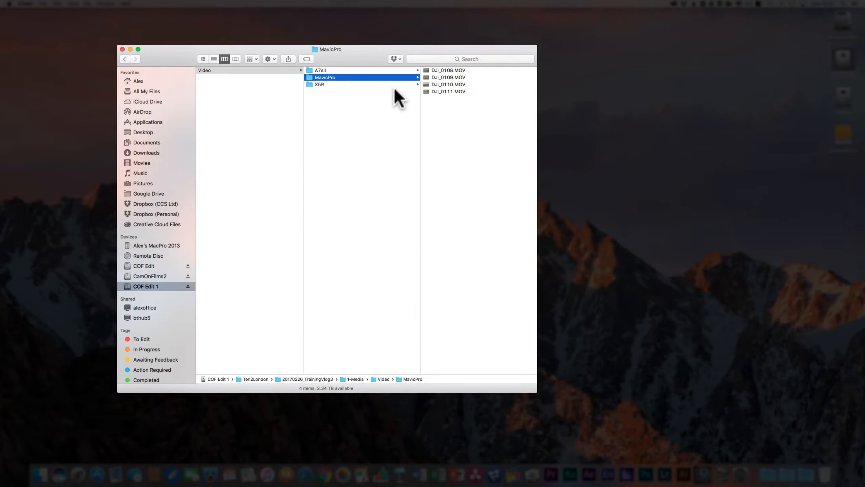
pyautogui.press('Down')
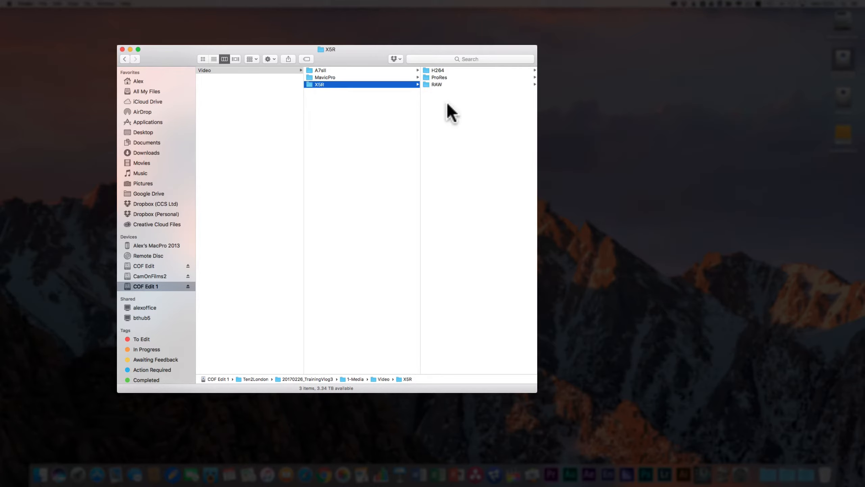
pyautogui.click(437, 70)
pyautogui.click(445, 70)
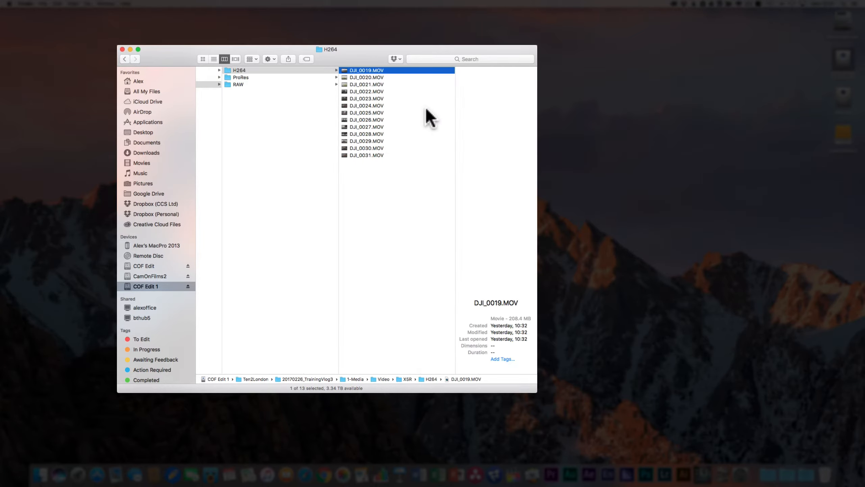
pyautogui.click(362, 99)
pyautogui.click(367, 133)
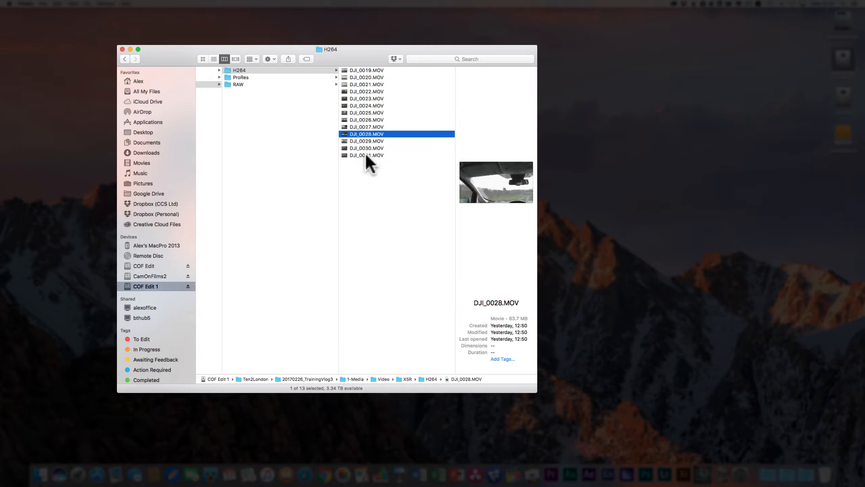
pyautogui.click(365, 156)
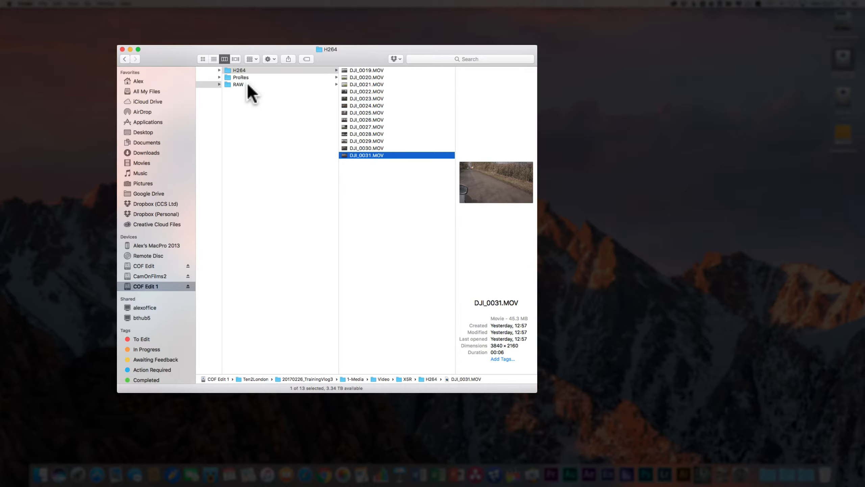
# Examine the contents of the first four clip folders in X5R's RAW folder, C048 to C051
pyautogui.click(239, 84)
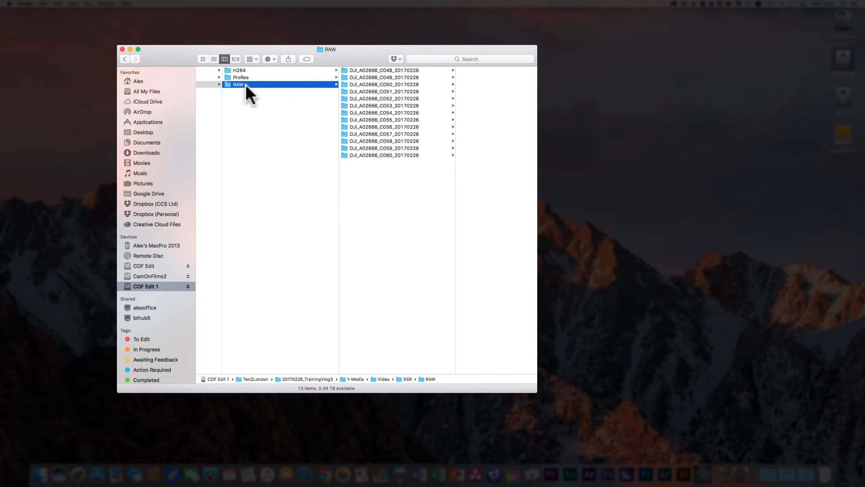
pyautogui.click(367, 71)
pyautogui.click(344, 78)
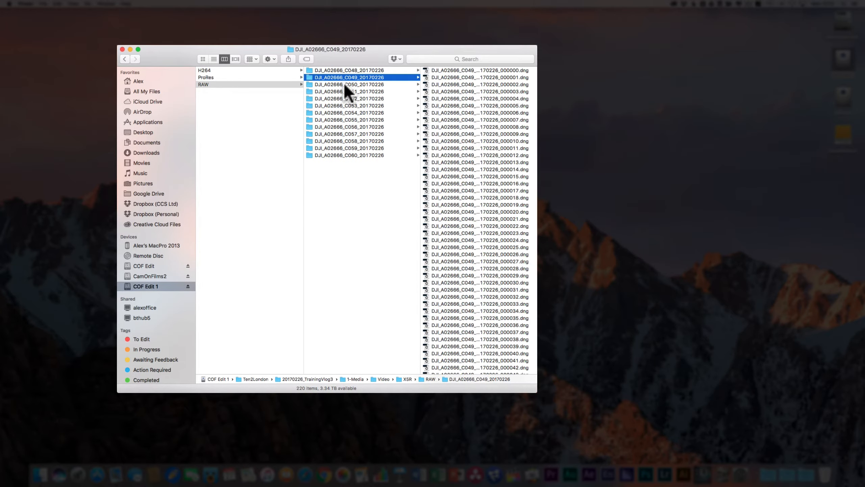
pyautogui.click(344, 84)
pyautogui.click(343, 91)
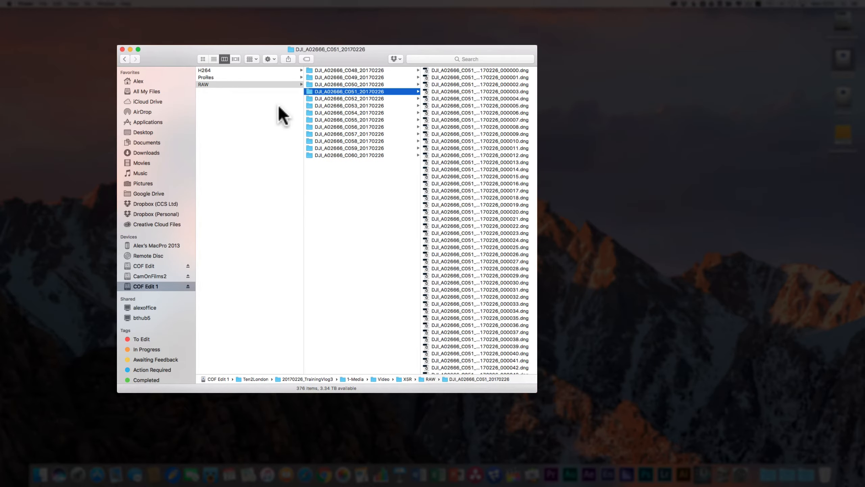
pyautogui.hscroll(-3, 289, 102)
pyautogui.press('Left')
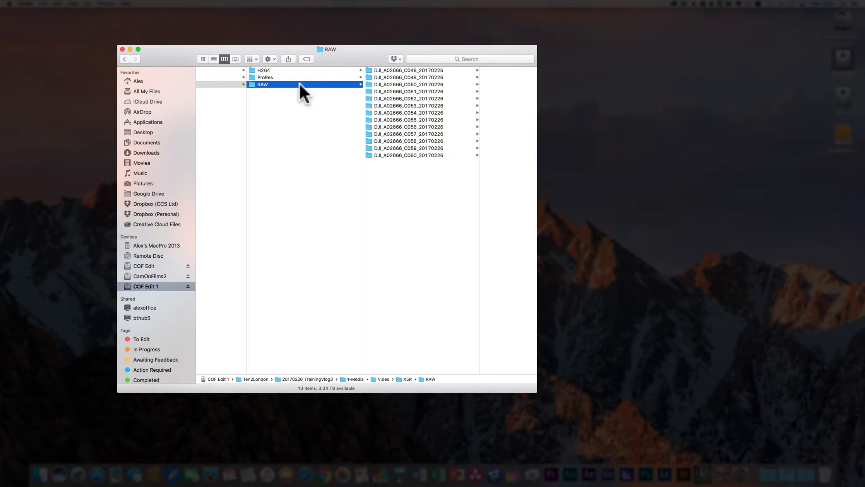
# Check the contents of the X5R ProRes folder beside the RAW folder
pyautogui.hscroll(-3, 299, 84)
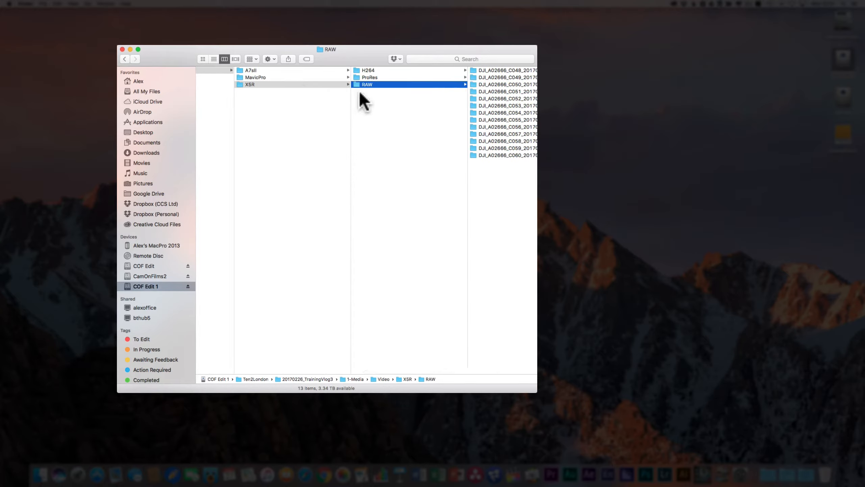
pyautogui.click(368, 77)
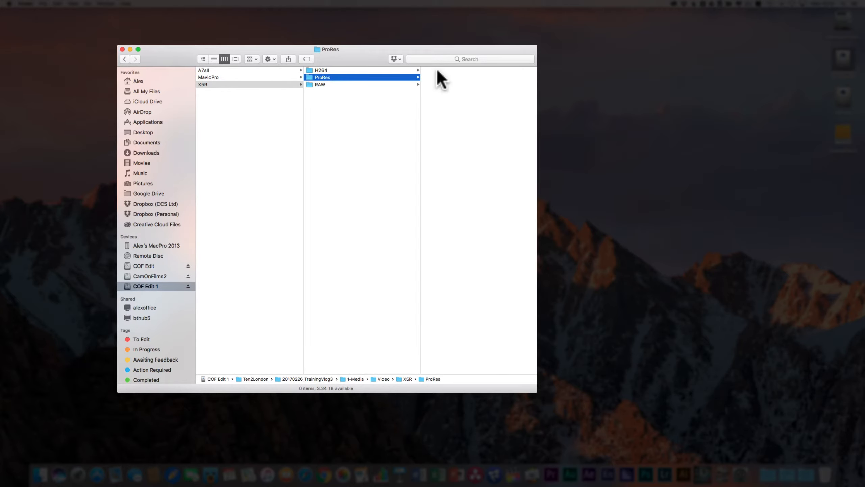
pyautogui.click(317, 84)
pyautogui.click(321, 77)
pyautogui.hscroll(-5, 276, 124)
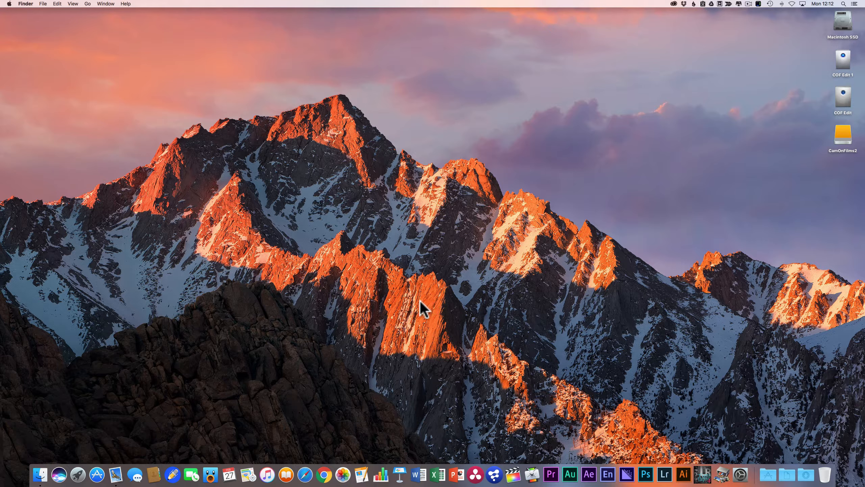
# Launch DaVinci Resolve and rename the untitled project as 20170226_TrainingVlog3
pyautogui.click(475, 474)
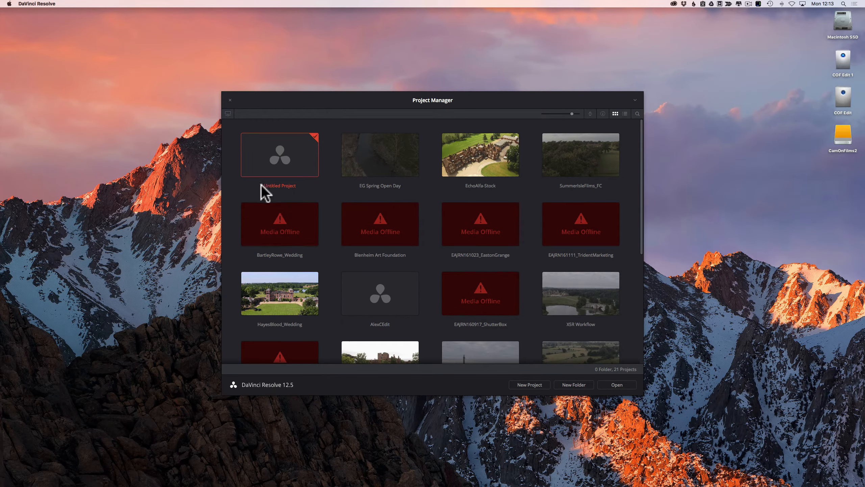
pyautogui.rightClick(271, 186)
pyautogui.click(294, 224)
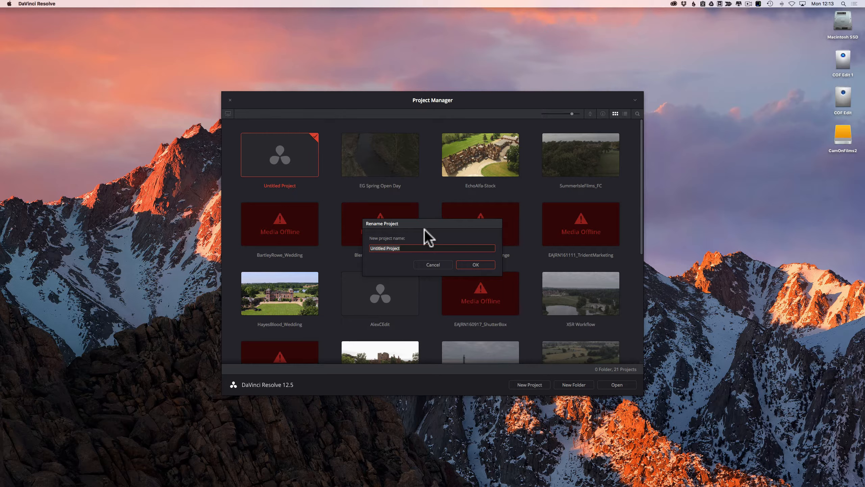
pyautogui.write('2017')
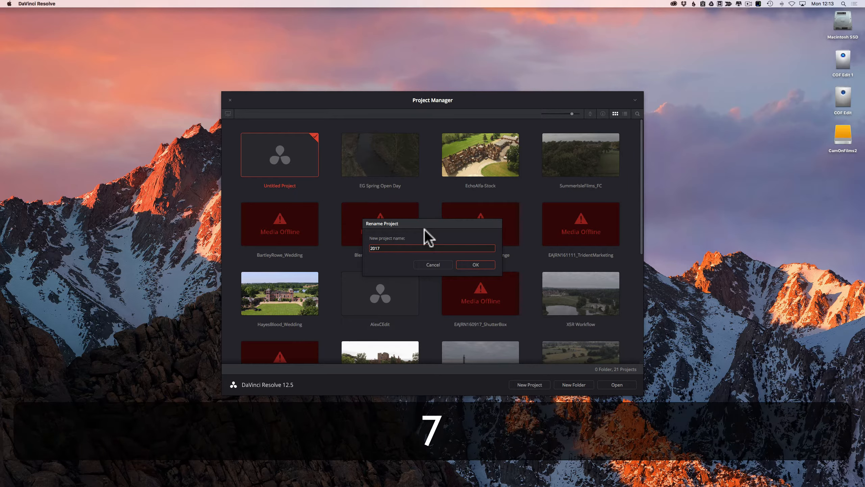
pyautogui.write('022')
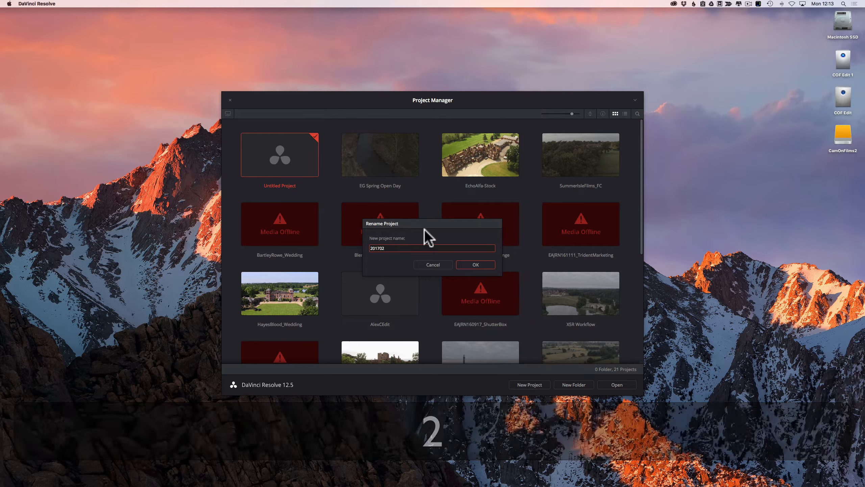
pyautogui.write('26_')
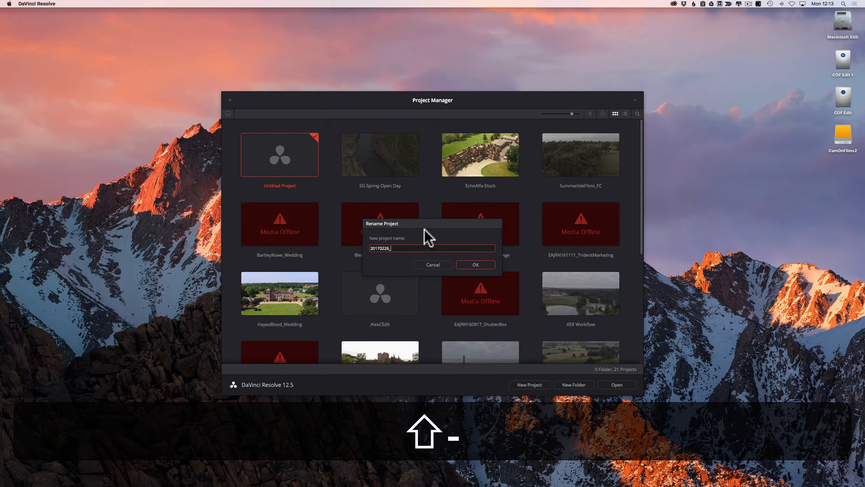
pyautogui.write('Training')
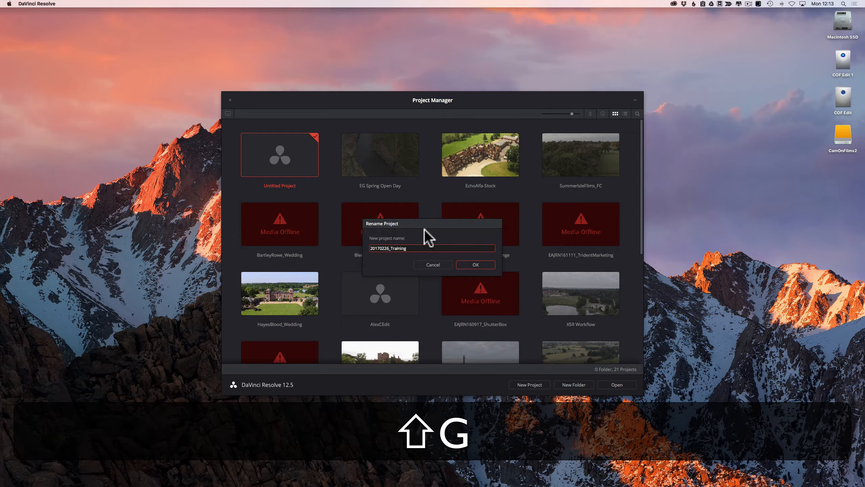
pyautogui.write('Vlog3')
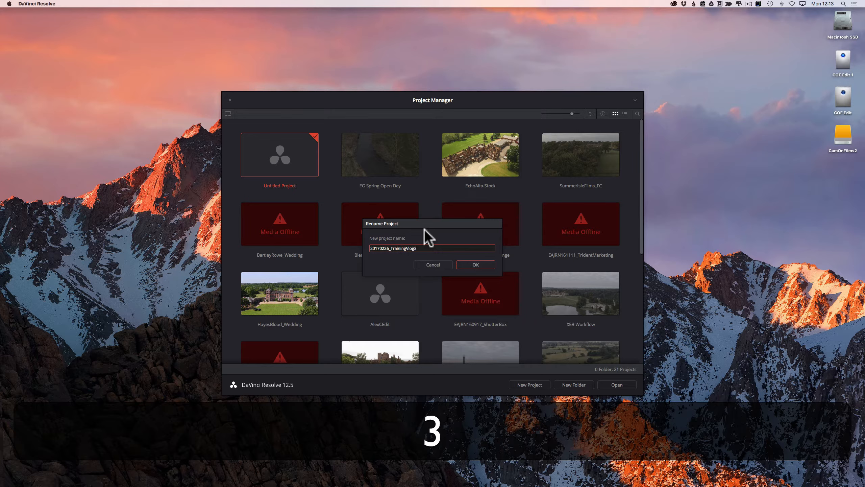
pyautogui.click(482, 266)
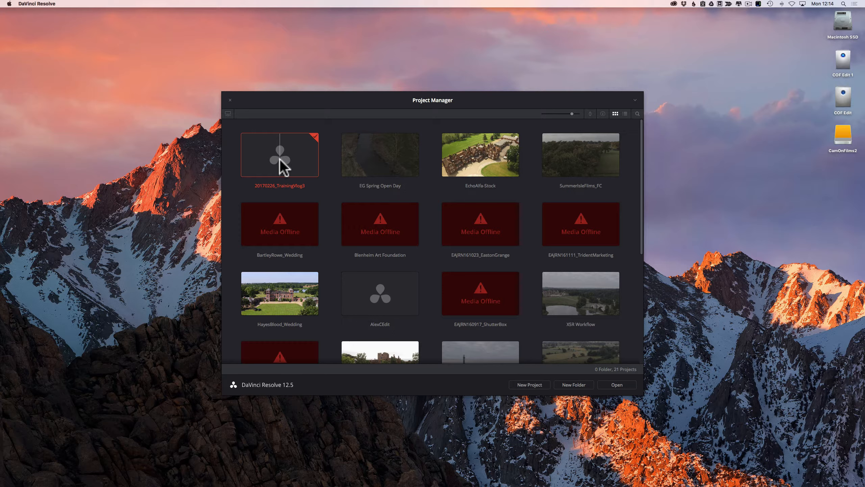
# Open the 20170226_TrainingVlog3 project and switch the workspace from dual-screen to single-screen layout
pyautogui.doubleClick(313, 181)
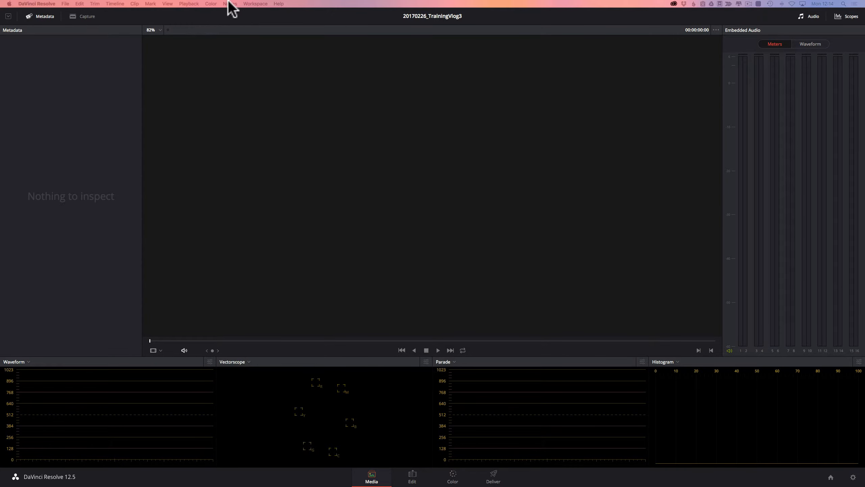
pyautogui.click(260, 5)
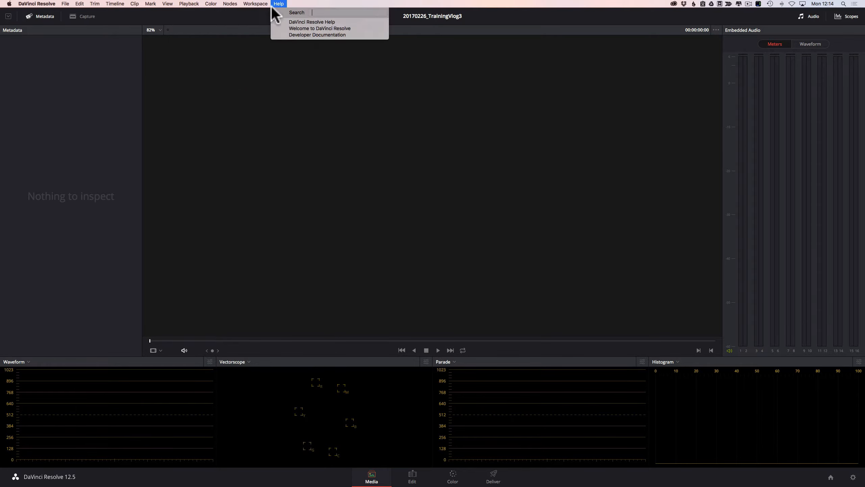
pyautogui.moveTo(305, 82)
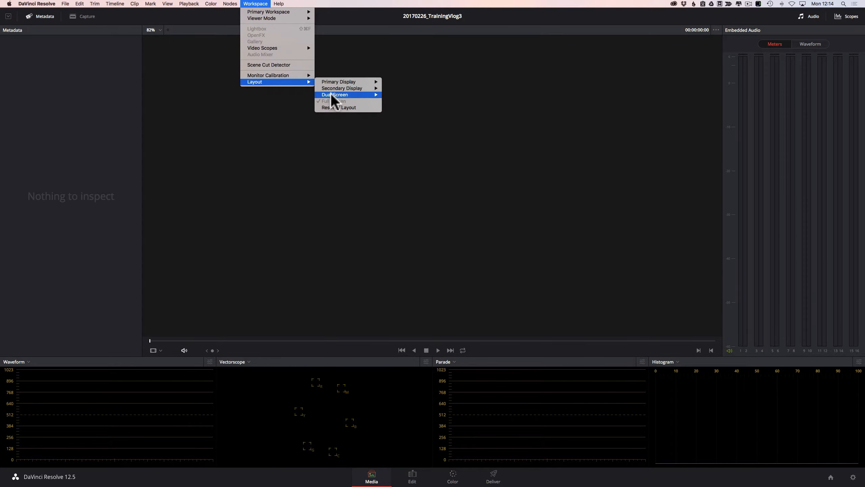
pyautogui.click(396, 95)
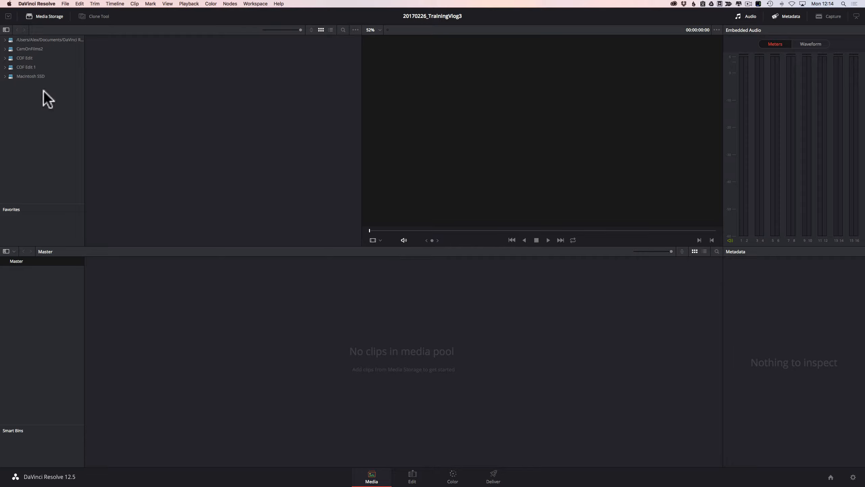
# Browse the media storage on COF Edit 1 to Ten2London > 20170226_TrainingVlog3 > 1-Media > Video > X5R > RAW
pyautogui.click(38, 72)
pyautogui.scroll(-3, 33, 108)
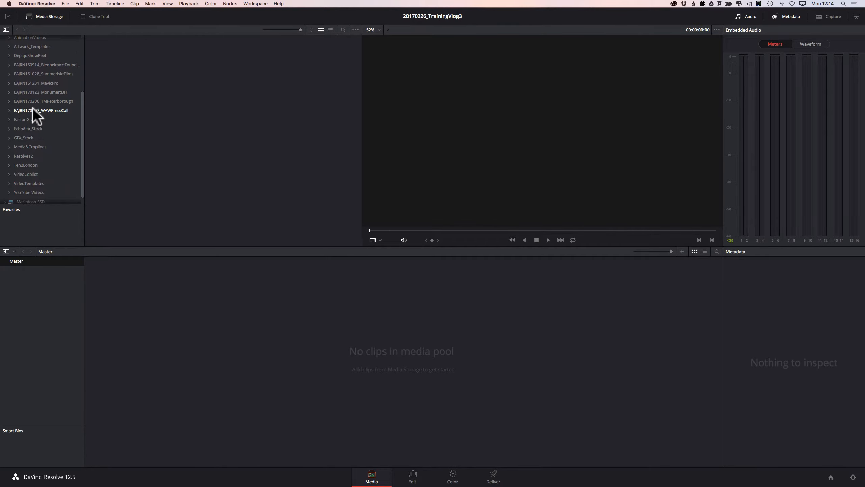
pyautogui.click(11, 165)
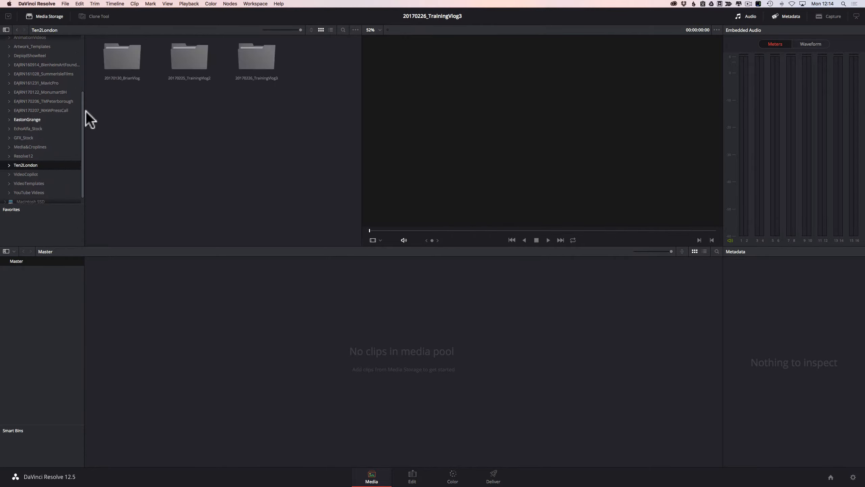
pyautogui.doubleClick(259, 57)
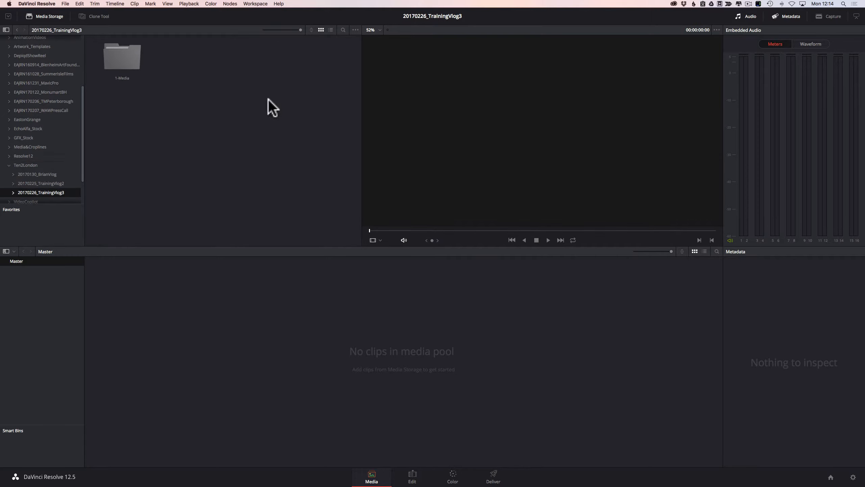
pyautogui.doubleClick(122, 64)
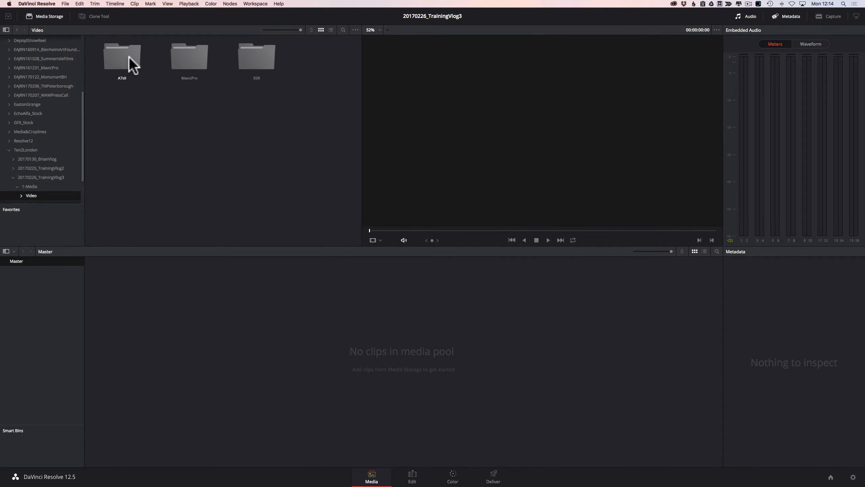
pyautogui.doubleClick(242, 59)
pyautogui.click(259, 54)
pyautogui.doubleClick(259, 54)
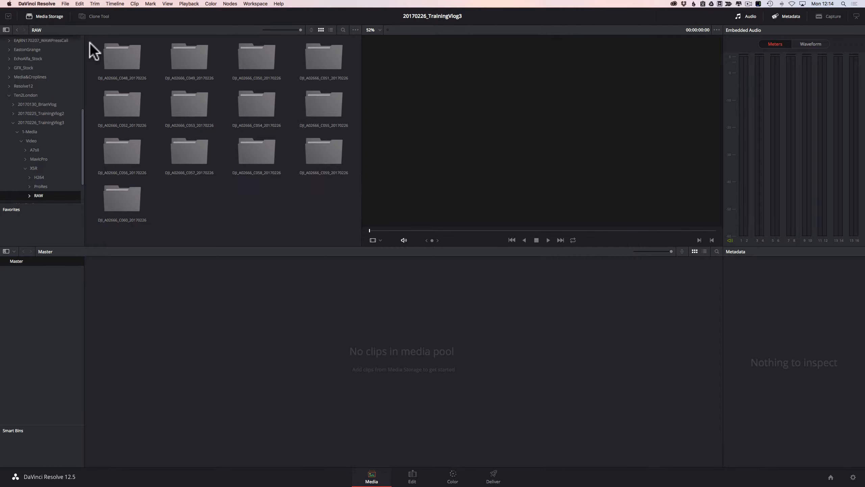
# Import all the clip folders in RAW into the Master bin, changing the project frame rate and video format to match
pyautogui.moveTo(92, 48); pyautogui.dragTo(319, 212)
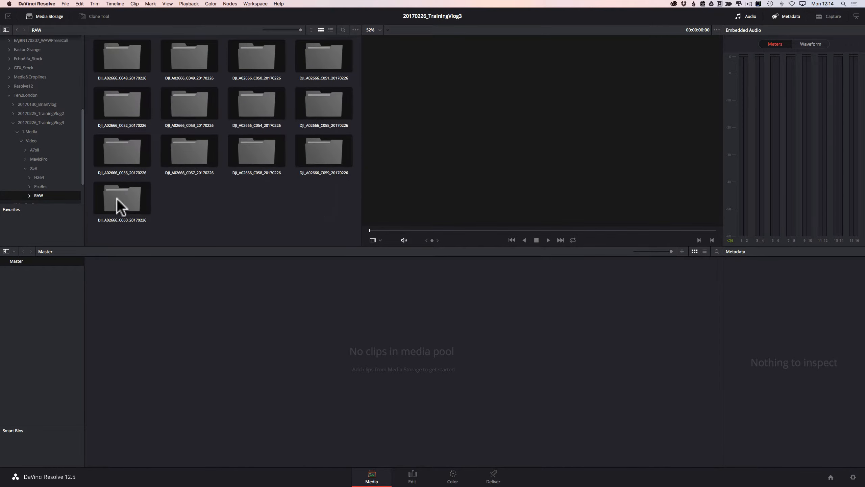
pyautogui.moveTo(116, 203); pyautogui.dragTo(209, 340)
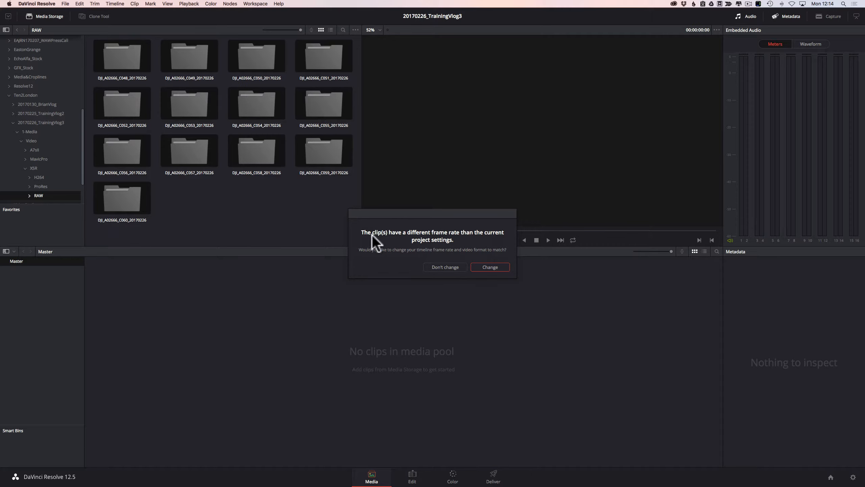
pyautogui.click(490, 266)
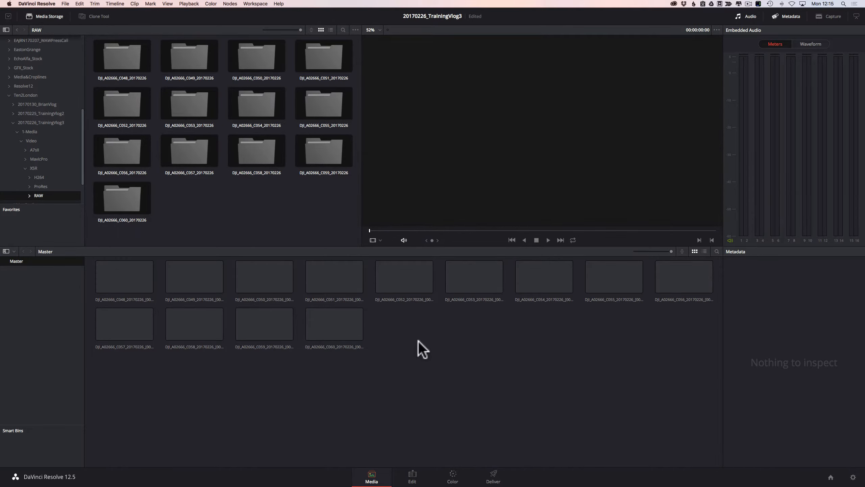
# Load the UHD RAW DNG 25fps 12QPR4444OM preset into the current project's settings and close the settings
pyautogui.click(853, 477)
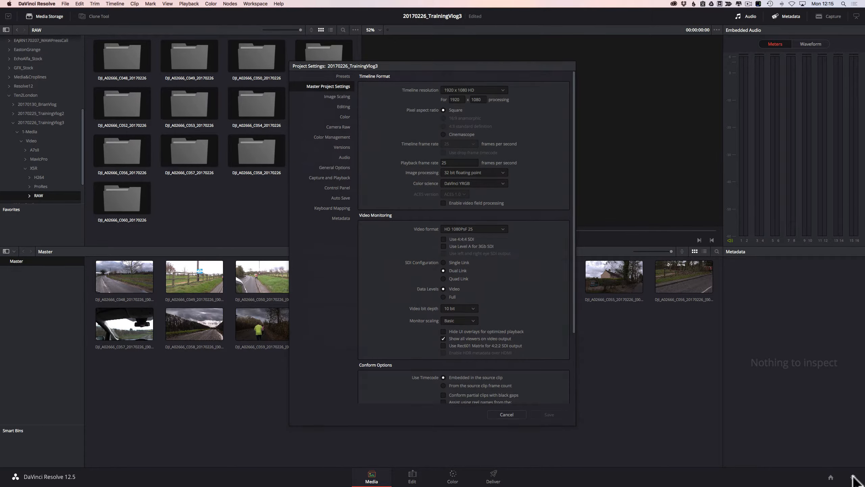
pyautogui.moveTo(464, 69); pyautogui.dragTo(408, 48)
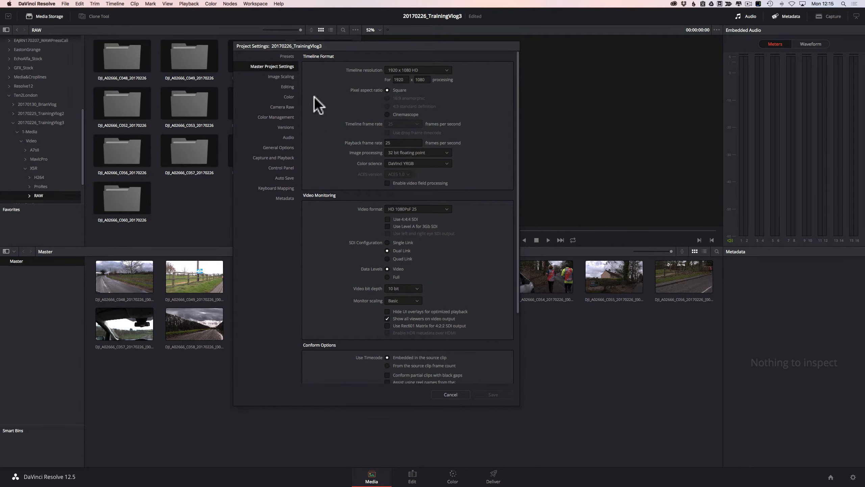
pyautogui.click(288, 56)
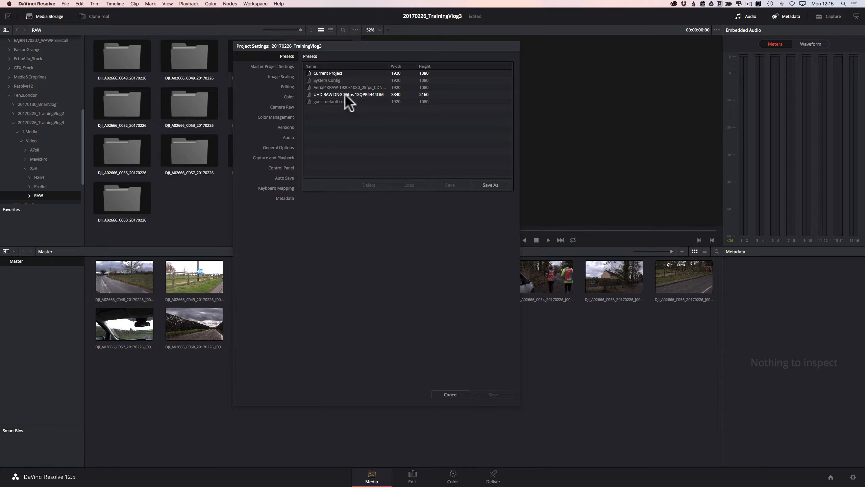
pyautogui.click(330, 93)
pyautogui.click(409, 185)
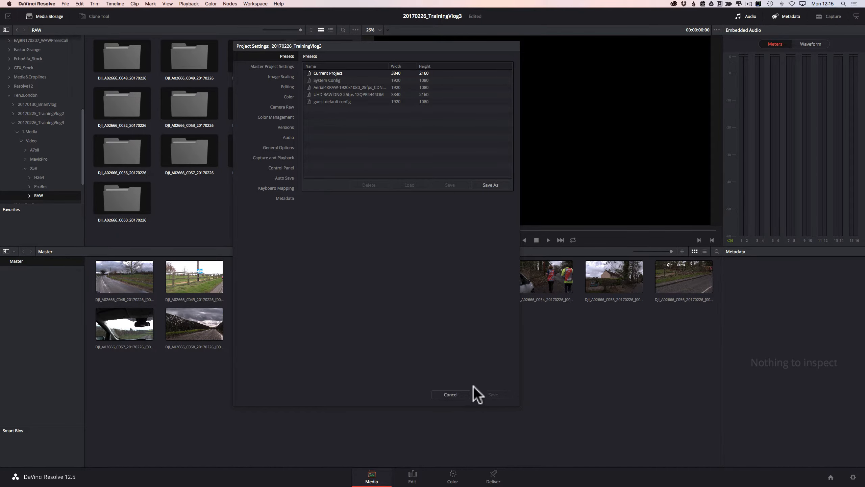
pyautogui.click(450, 395)
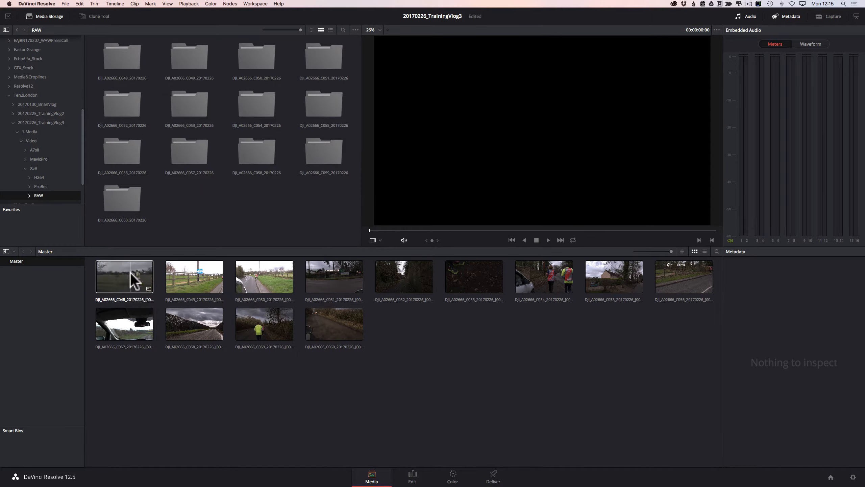
# Preview several of the imported DNG clips in the media pool, including C048, C051, C054 and C058, and check their clip details
pyautogui.click(122, 282)
pyautogui.click(240, 277)
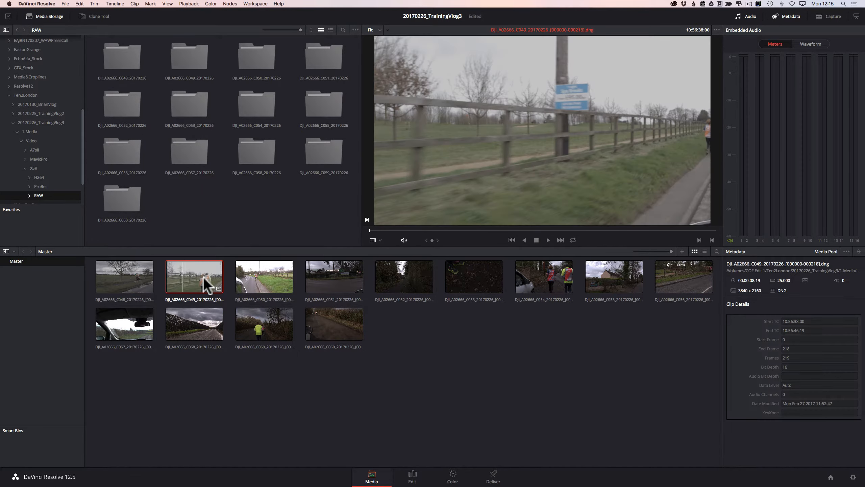
pyautogui.click(322, 281)
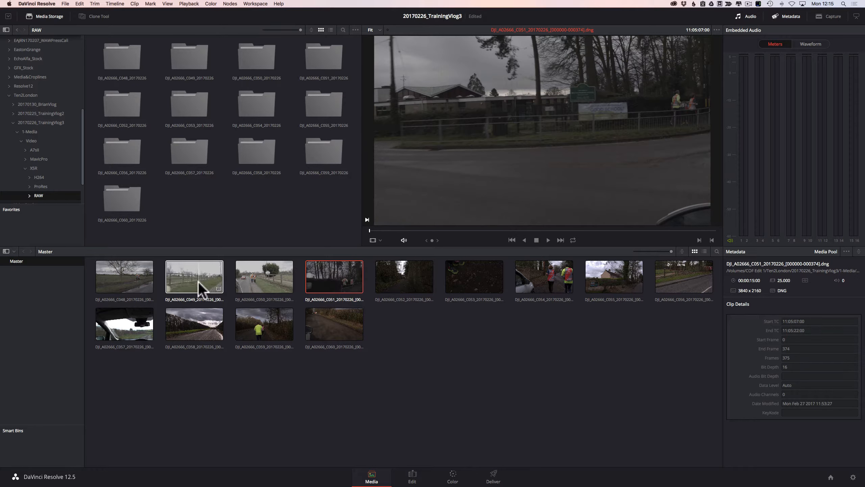
pyautogui.click(134, 281)
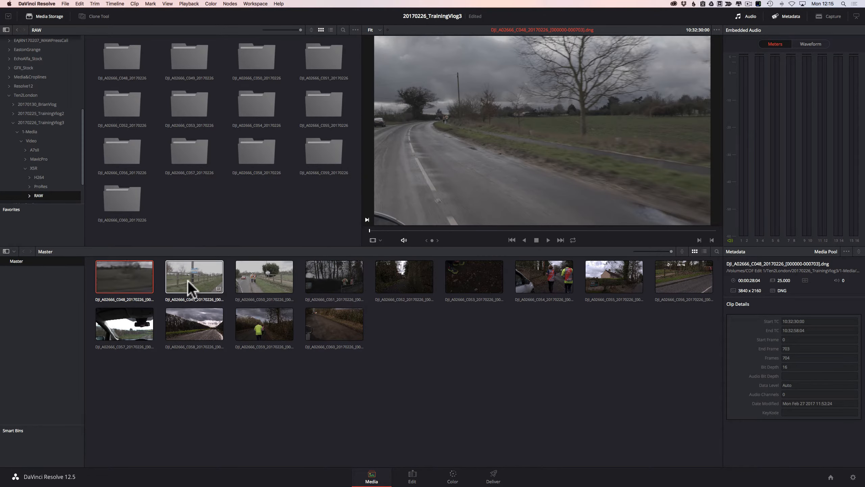
pyautogui.click(253, 334)
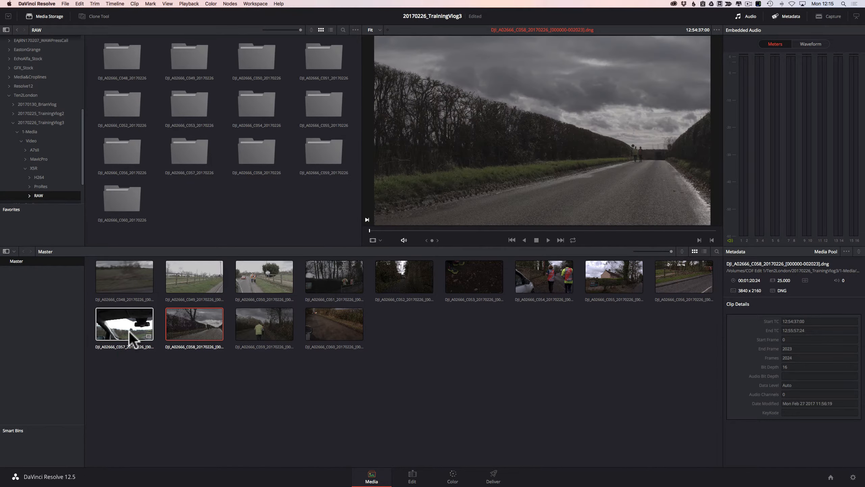
pyautogui.click(131, 332)
pyautogui.click(532, 280)
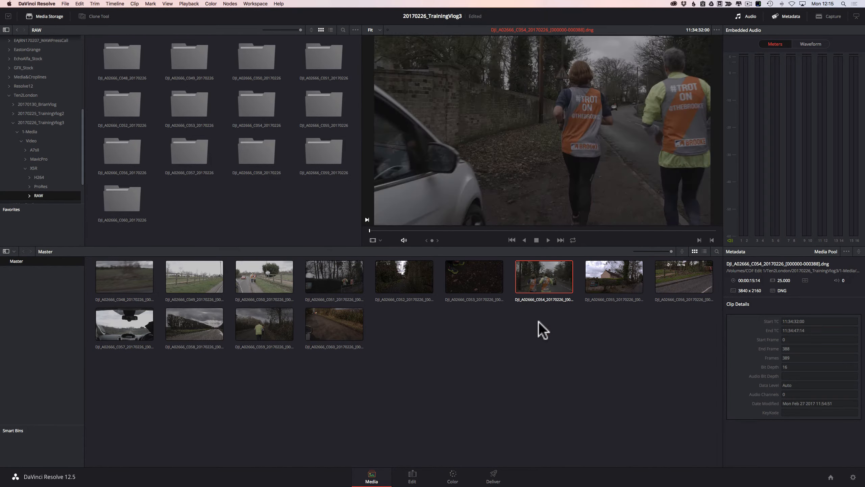
pyautogui.click(126, 277)
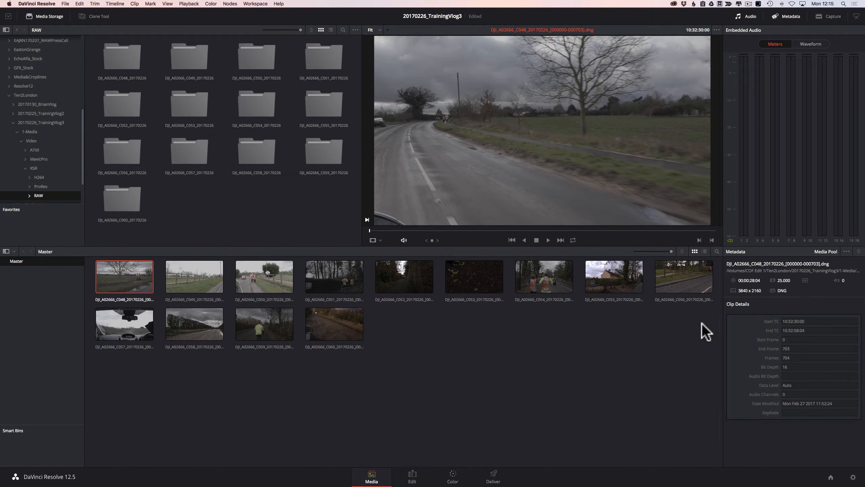
pyautogui.click(428, 349)
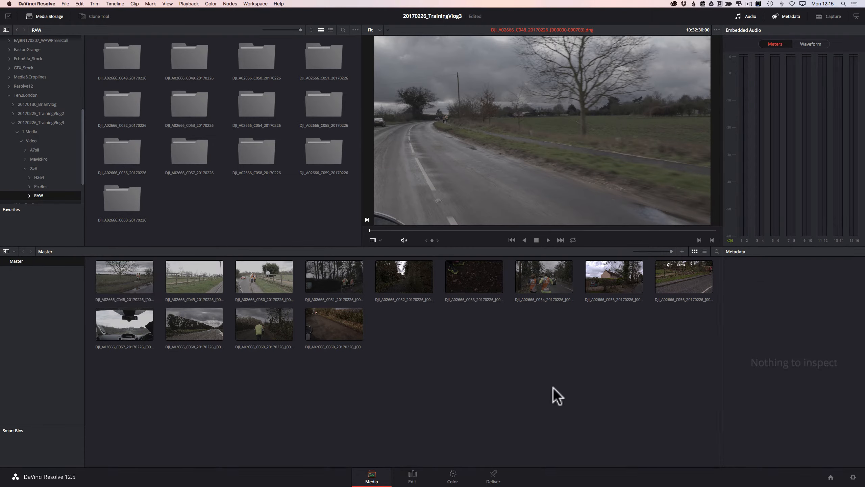
# Review the master project settings and the image scaling options in the project settings
pyautogui.click(852, 477)
pyautogui.click(328, 87)
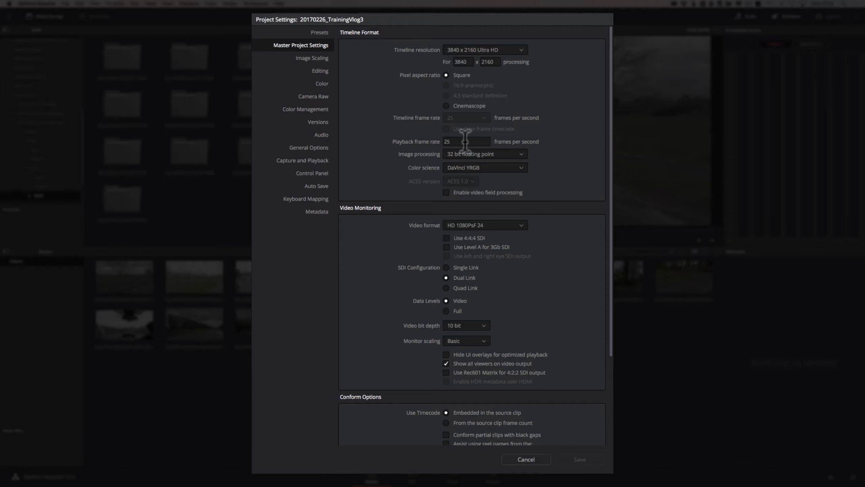
pyautogui.click(321, 58)
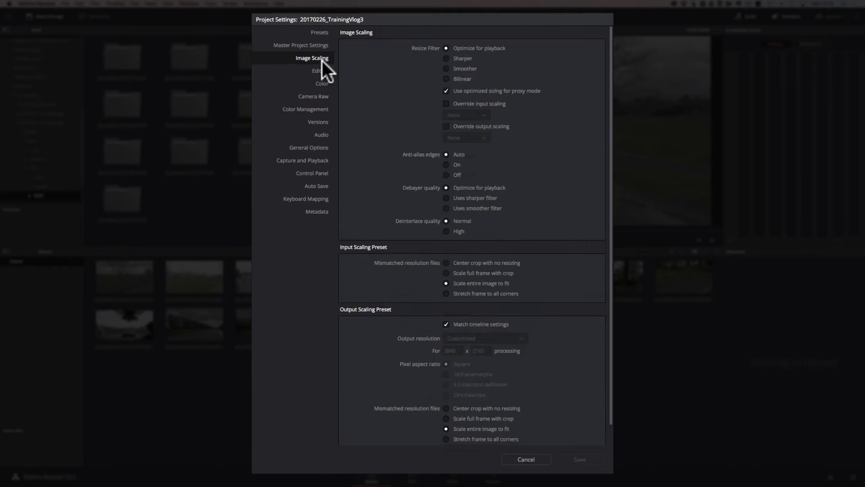
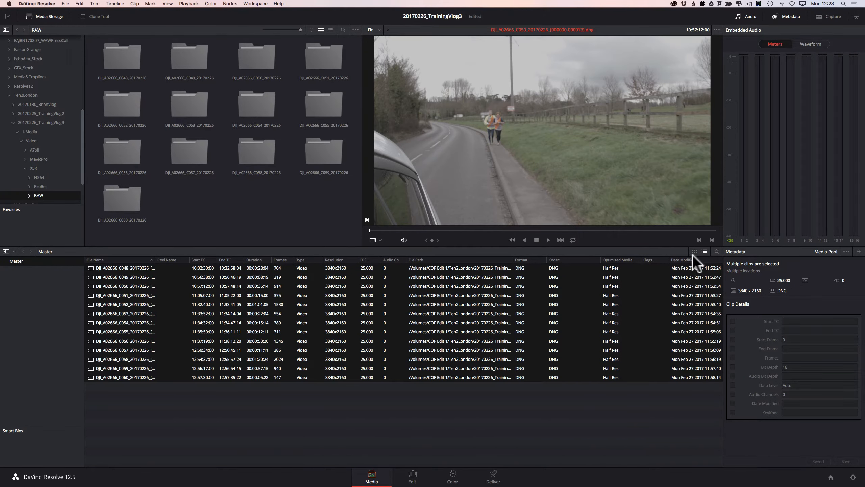
# Compare the media pool's thumbnail and list views, and examine the Optimized Media column and the available column options
pyautogui.click(694, 251)
pyautogui.click(511, 338)
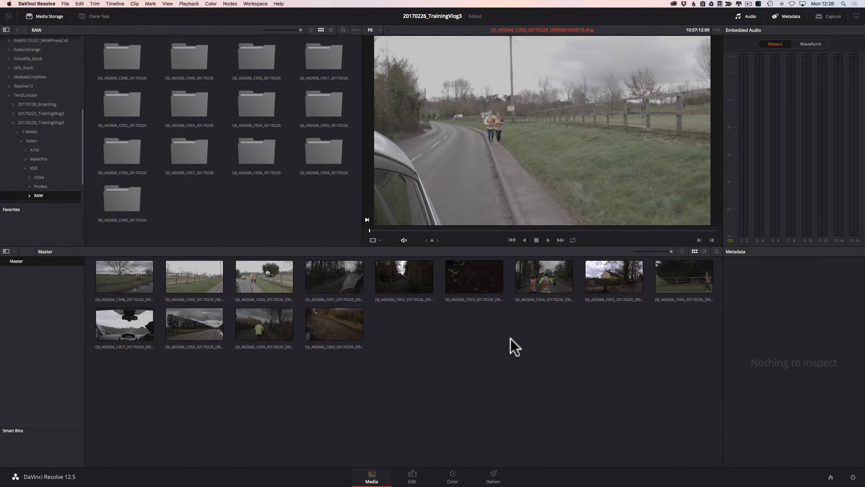
pyautogui.click(703, 251)
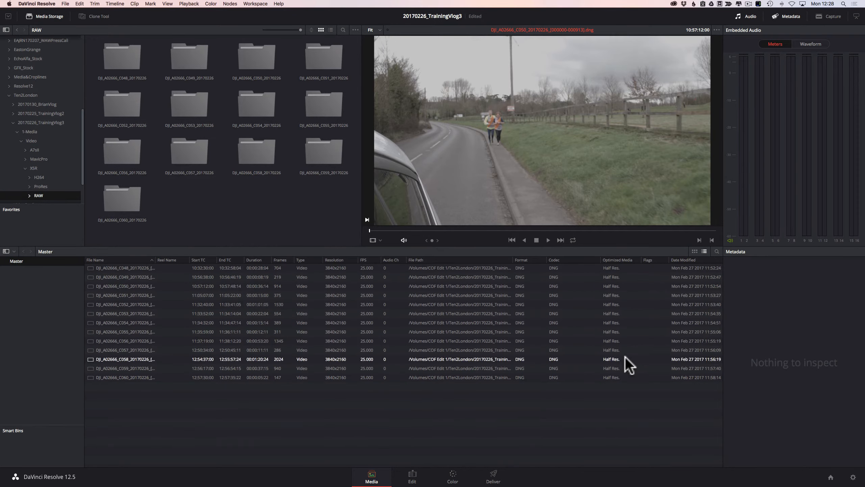
pyautogui.rightClick(586, 259)
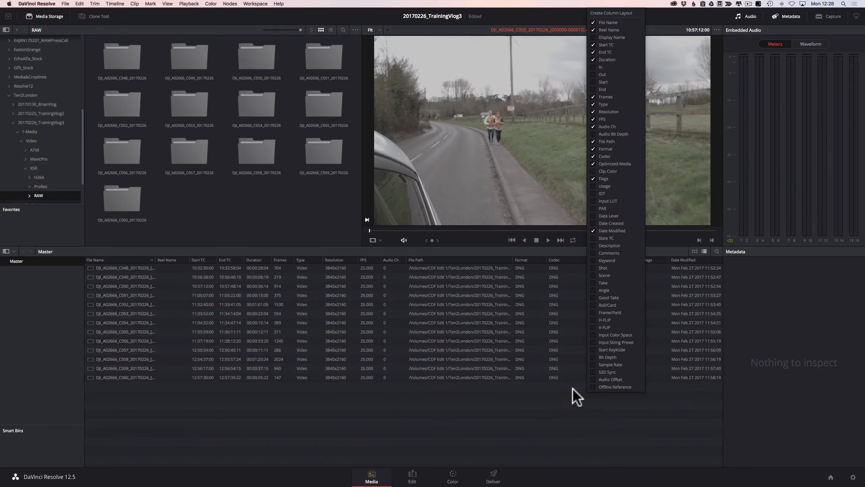
pyautogui.click(583, 405)
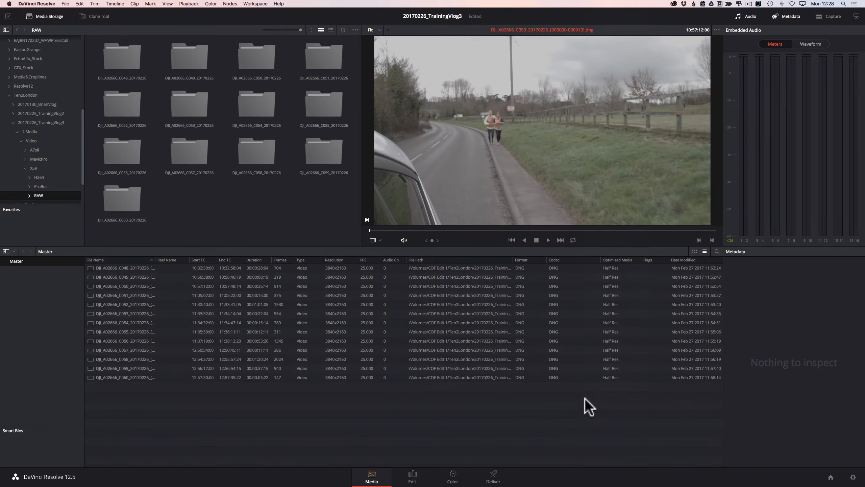
# Switch to the Edit page, show the media pool clips as thumbnails and hide the bin list
pyautogui.click(413, 475)
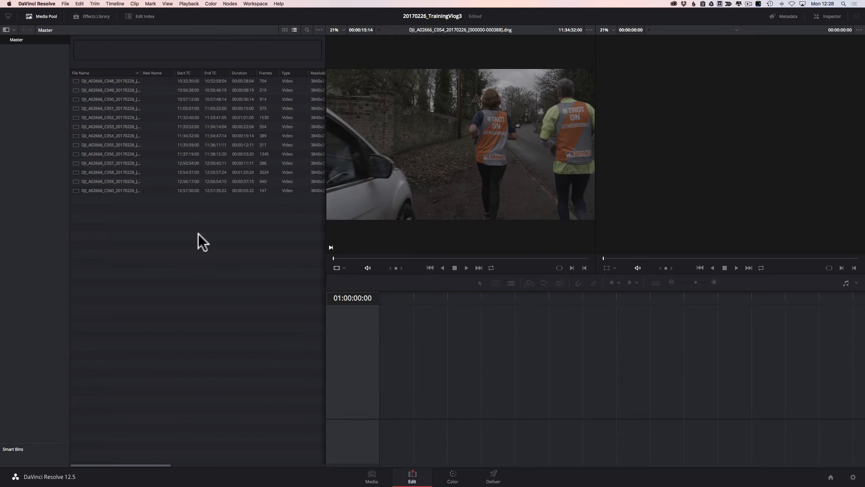
pyautogui.click(285, 29)
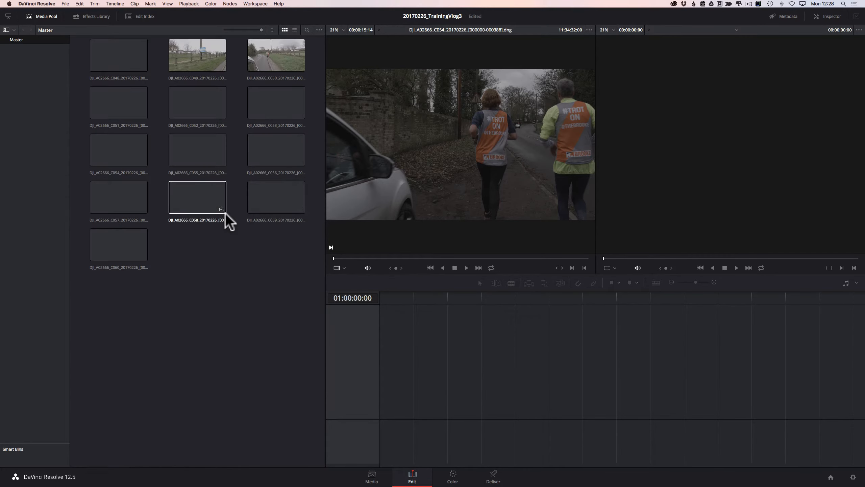
pyautogui.click(6, 30)
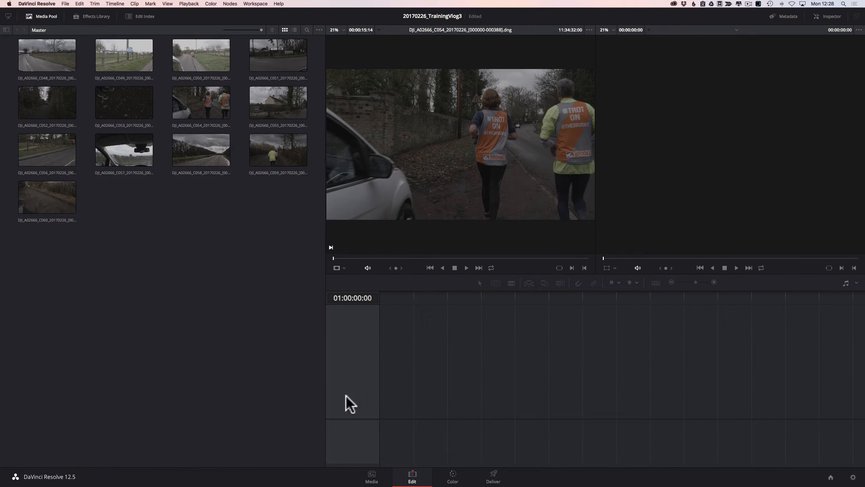
# Create a timeline from all the media pool clips, C048 through C060, and fit the whole sequence in view
pyautogui.click(58, 60)
pyautogui.keyDown('shift'); pyautogui.click(65, 204); pyautogui.keyUp('shift')
pyautogui.moveTo(51, 48); pyautogui.dragTo(376, 373)
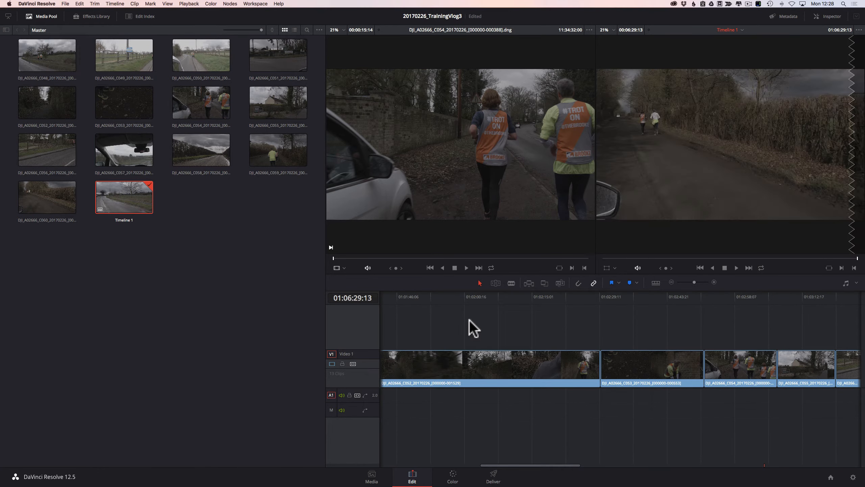
pyautogui.hotkey('shift', 'z')
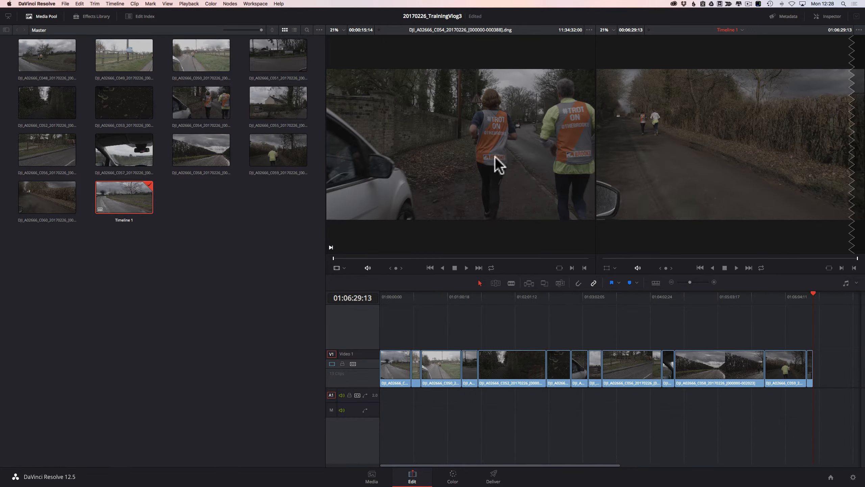
# Preview clips C050, C054 and C058 from the media pool in the source viewer
pyautogui.doubleClick(208, 56)
pyautogui.doubleClick(210, 97)
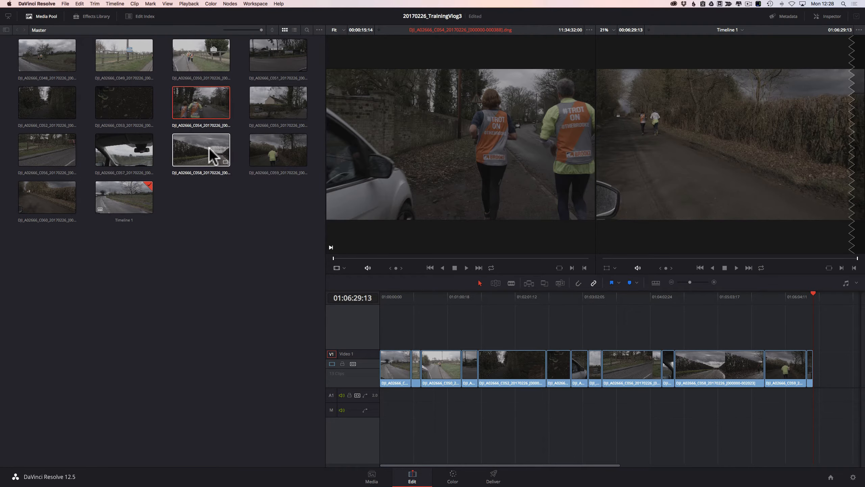
pyautogui.doubleClick(210, 148)
pyautogui.click(207, 253)
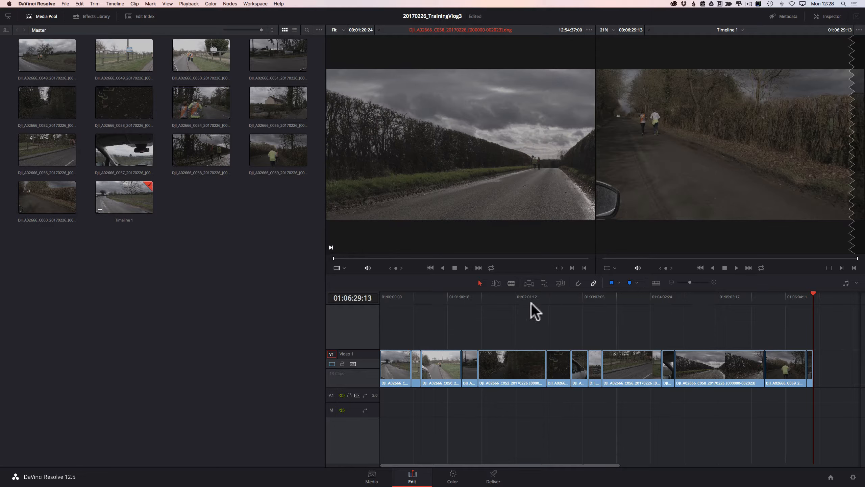
# Scrub and play back the opening seconds of the first clip, C048, from the start of the timeline
pyautogui.moveTo(419, 297); pyautogui.dragTo(380, 294)
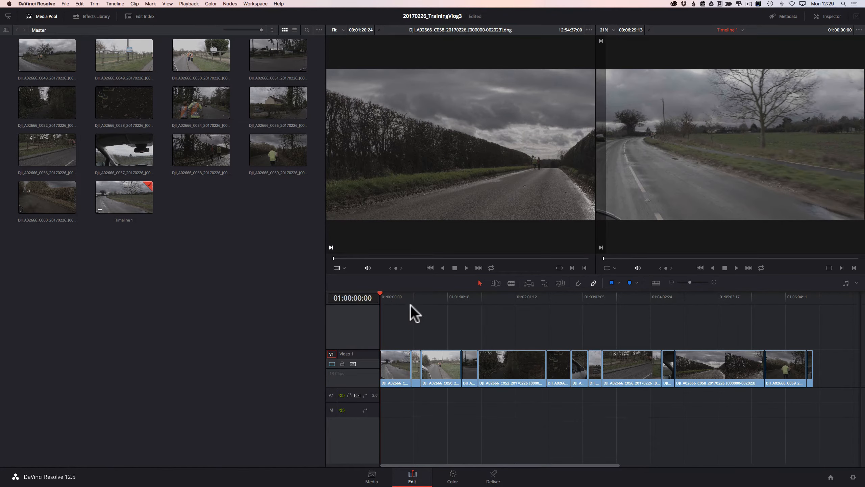
pyautogui.press('=')
pyautogui.press('=')
pyautogui.hotkey('alt', '=')
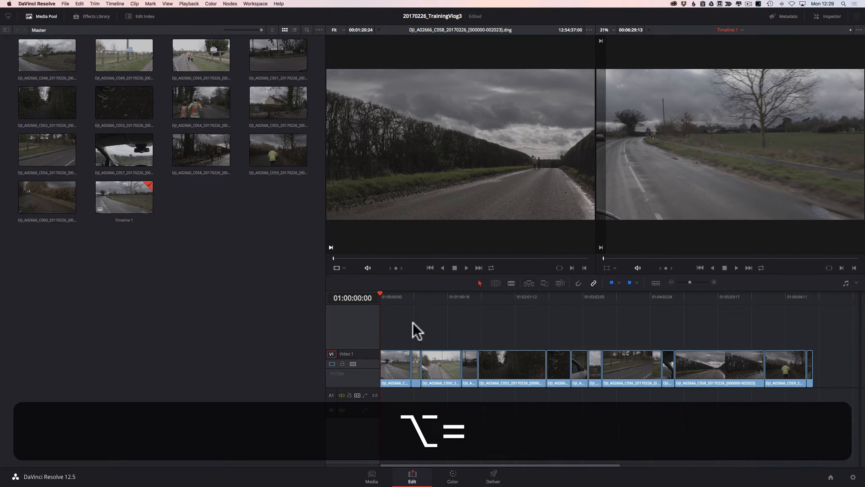
pyautogui.press('super+equal')
pyautogui.press('super+equal')
pyautogui.press('super+equal')
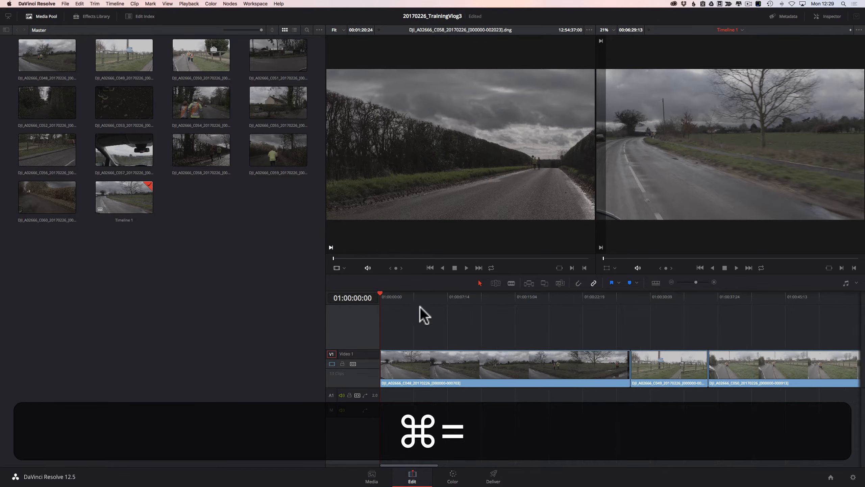
pyautogui.moveTo(383, 294); pyautogui.dragTo(428, 293)
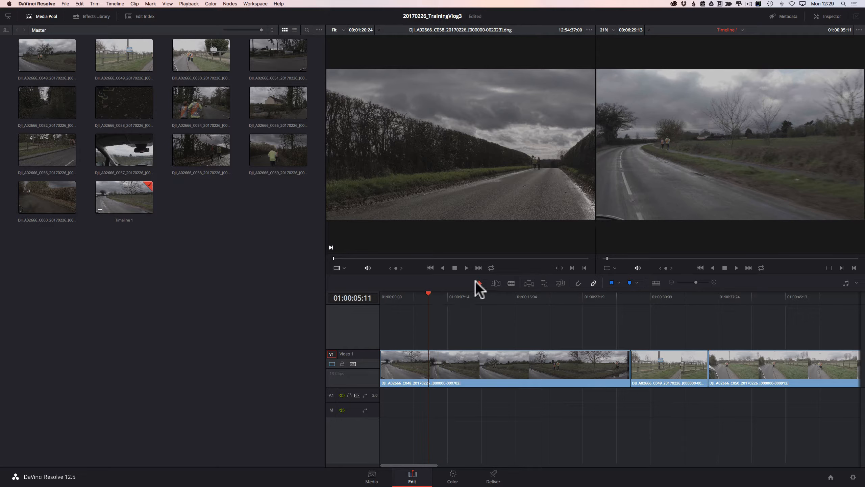
pyautogui.moveTo(428, 293); pyautogui.dragTo(394, 302)
pyautogui.press('space')
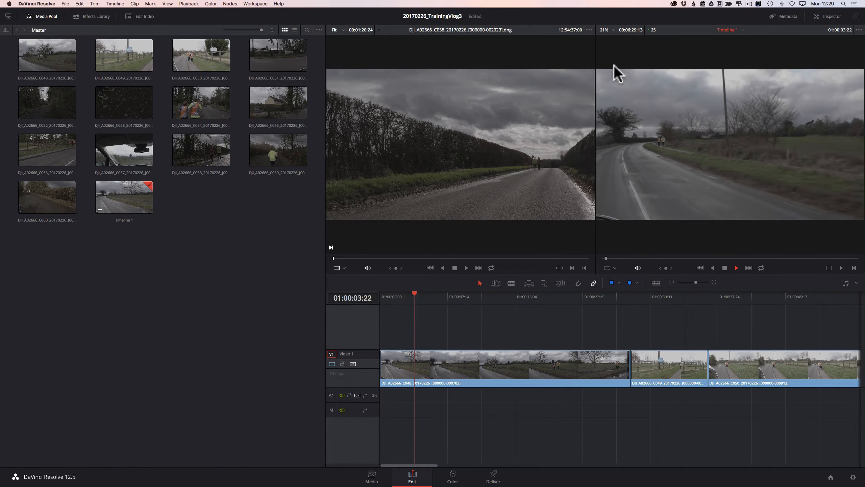
pyautogui.press('space')
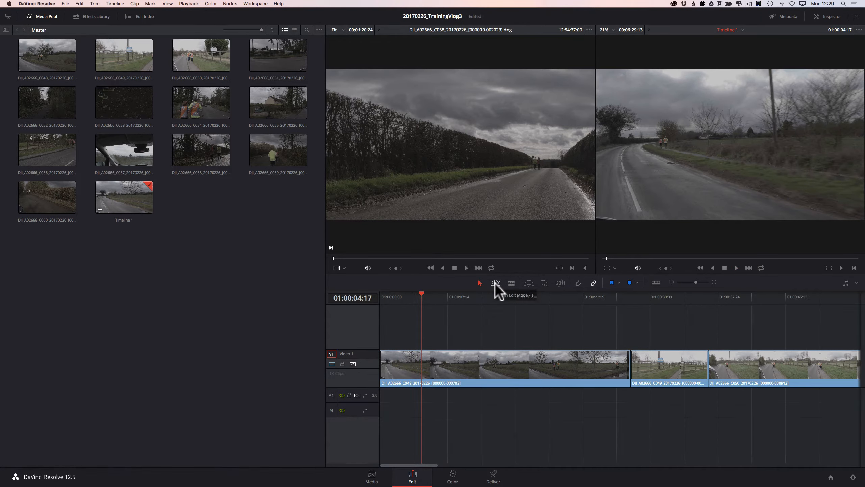
# Ripple-trim the start of clip C048 to the frame at 01:00:04:17 and play the new opening of the timeline
pyautogui.press('t')
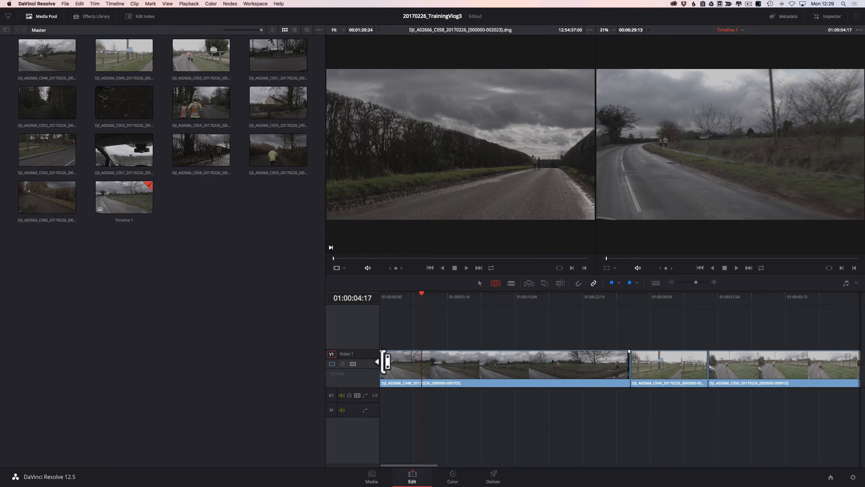
pyautogui.moveTo(387, 362)
pyautogui.mouseDown()
pyautogui.moveTo(432, 362)
pyautogui.moveTo(402, 362)
pyautogui.mouseUp()
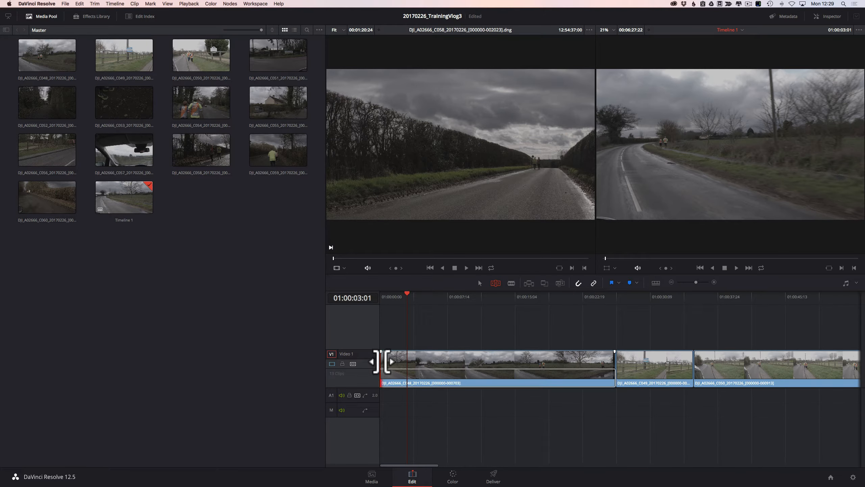
pyautogui.moveTo(387, 361); pyautogui.dragTo(406, 359)
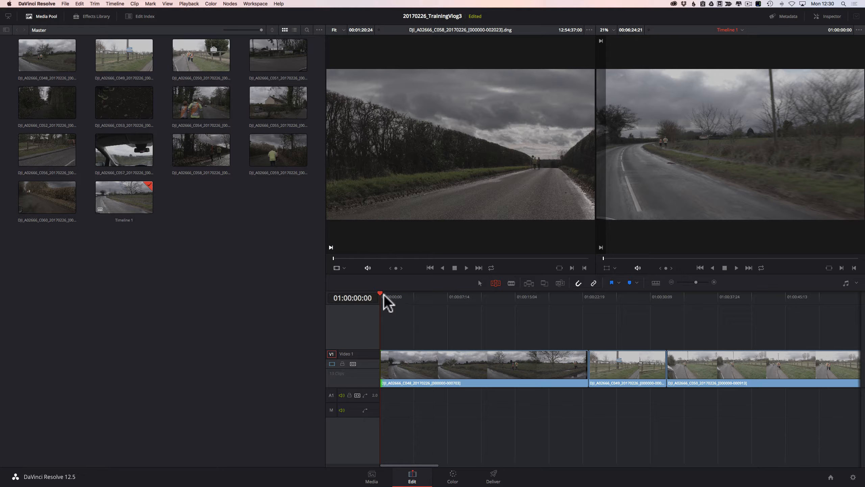
pyautogui.press('l')
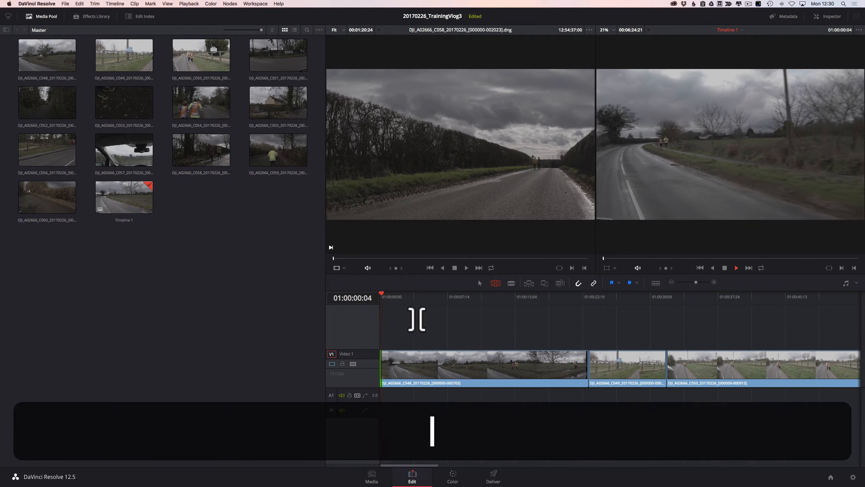
pyautogui.press('k')
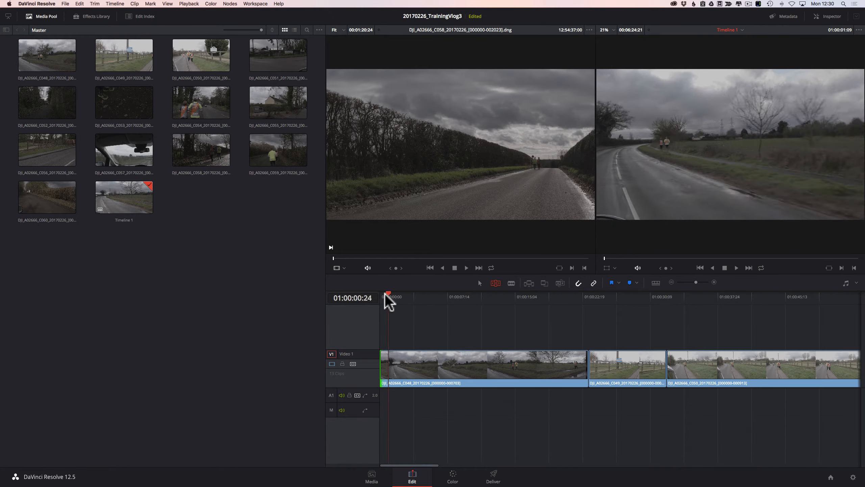
# Locate the out point at 01:00:22:05 near the end of C048 and ripple-trim the clip's end to it
pyautogui.moveTo(385, 294); pyautogui.dragTo(413, 295)
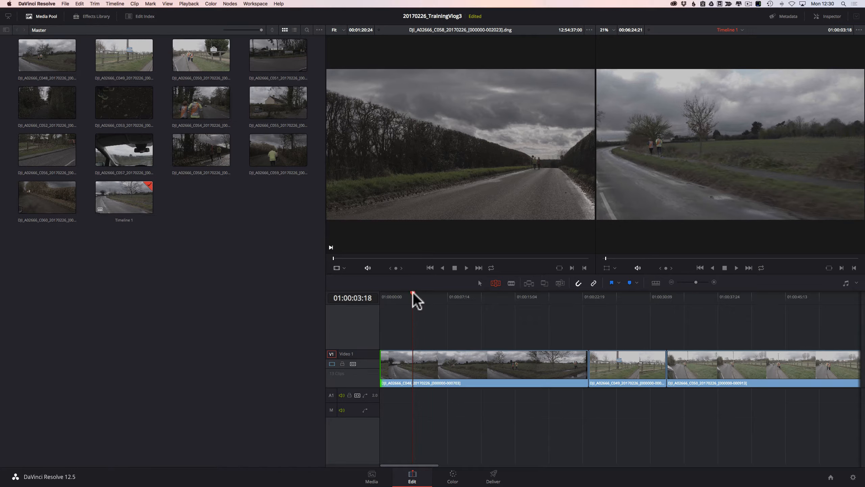
pyautogui.moveTo(413, 292); pyautogui.dragTo(579, 289)
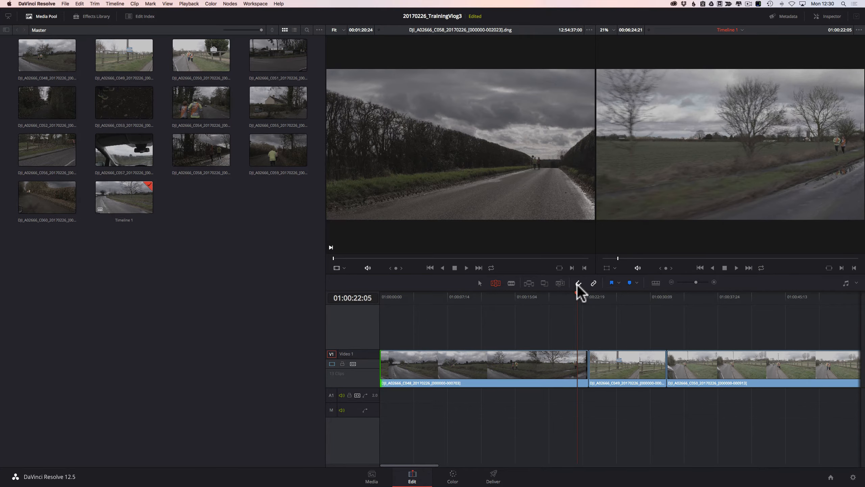
pyautogui.press('l')
pyautogui.press('k')
pyautogui.press('j')
pyautogui.press('k')
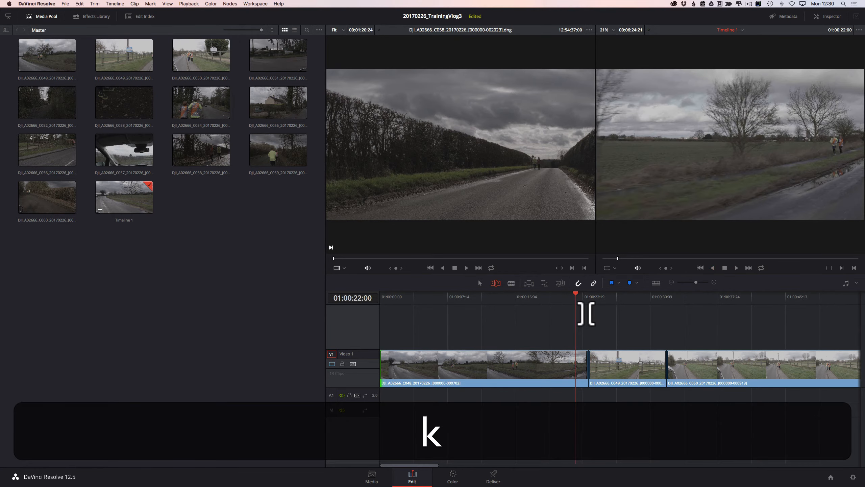
pyautogui.press('j')
pyautogui.press('l')
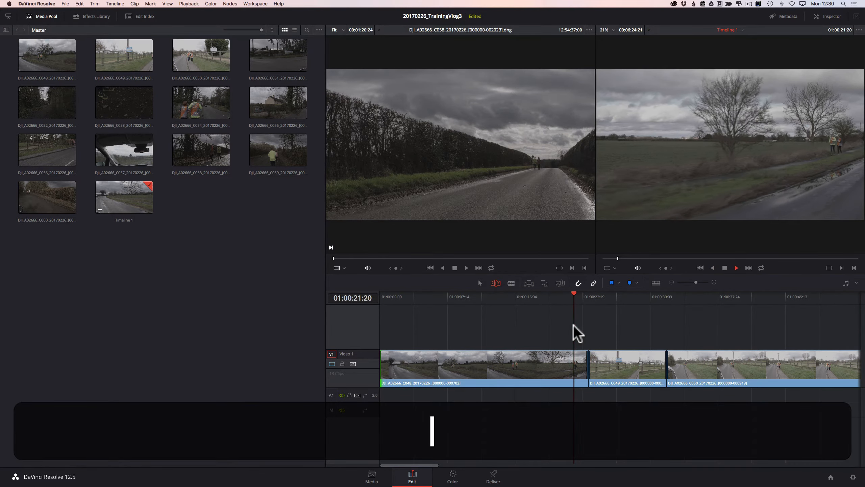
pyautogui.press('k')
pyautogui.press('Left')
pyautogui.press('Left')
pyautogui.press('Left')
pyautogui.press('Left')
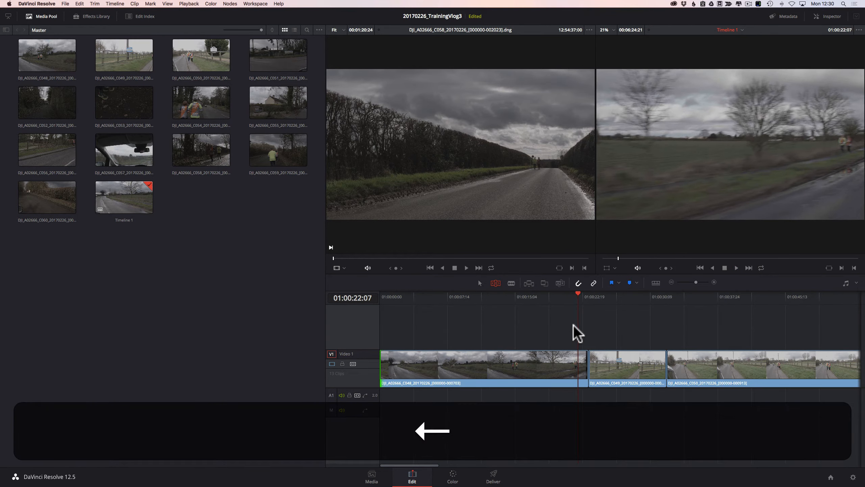
pyautogui.press('Right')
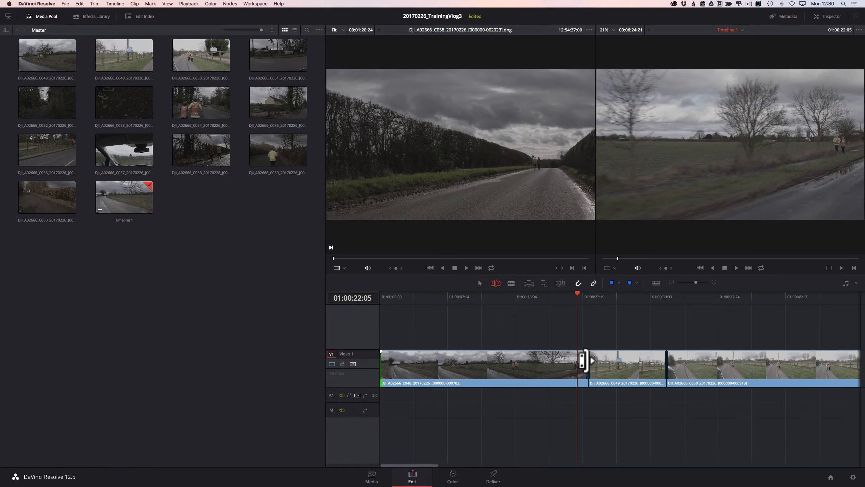
pyautogui.moveTo(582, 361); pyautogui.dragTo(578, 361)
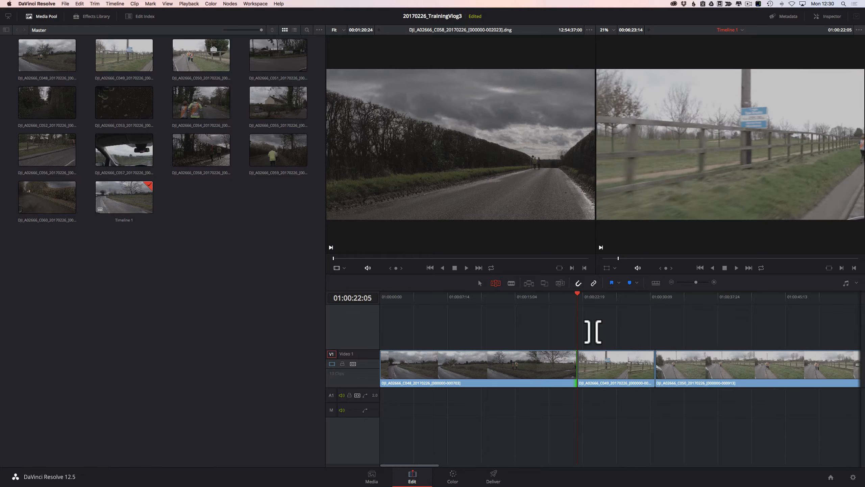
# Scrub back over C048 and play through the first seconds of clip C049 to check its opening
pyautogui.moveTo(561, 299); pyautogui.dragTo(449, 317)
pyautogui.click(598, 296)
pyautogui.moveTo(590, 298)
pyautogui.mouseDown()
pyautogui.moveTo(650, 302)
pyautogui.moveTo(585, 307)
pyautogui.mouseUp()
pyautogui.press('l')
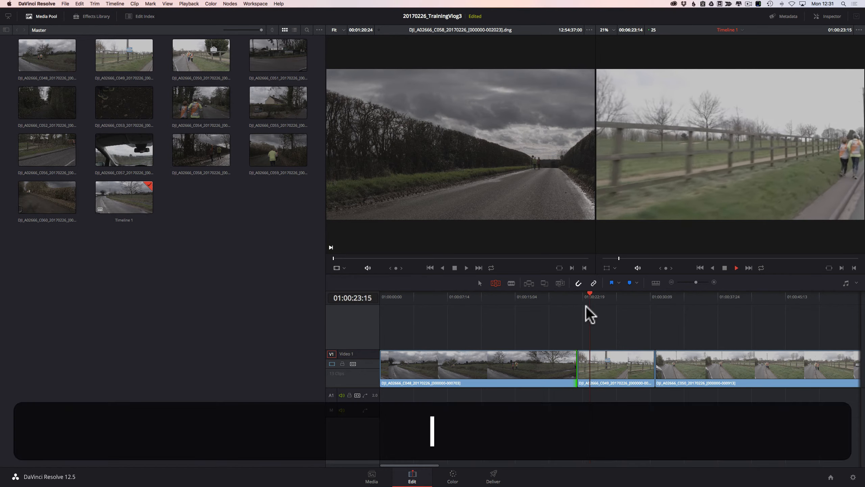
pyautogui.press('k')
pyautogui.press('l')
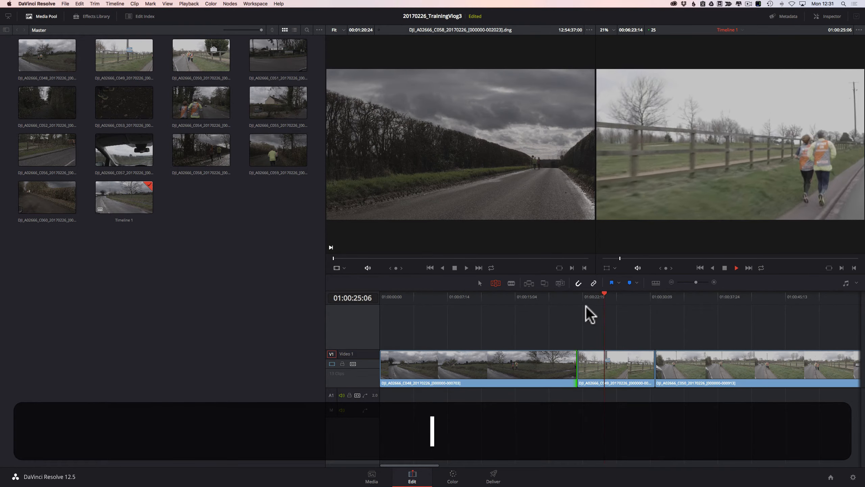
pyautogui.press('k')
pyautogui.press('l')
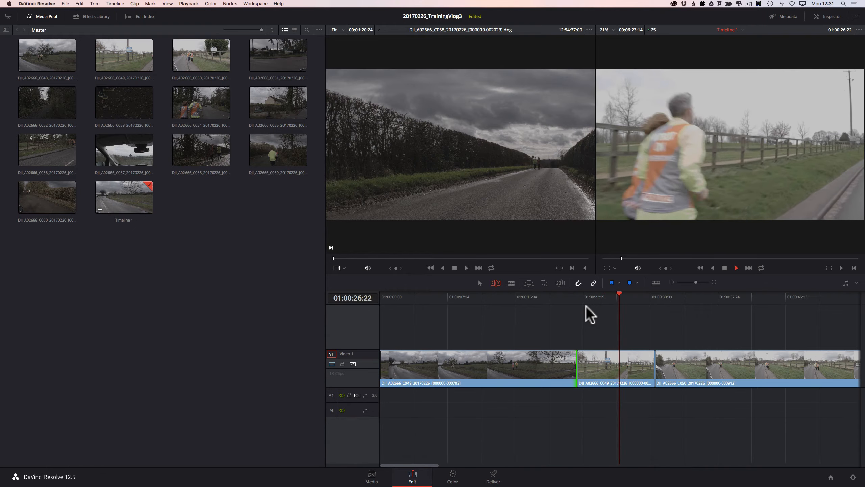
pyautogui.press('k')
# Ripple-trim the start of clip C049 to the playhead at 01:00:23:06
pyautogui.click(580, 297)
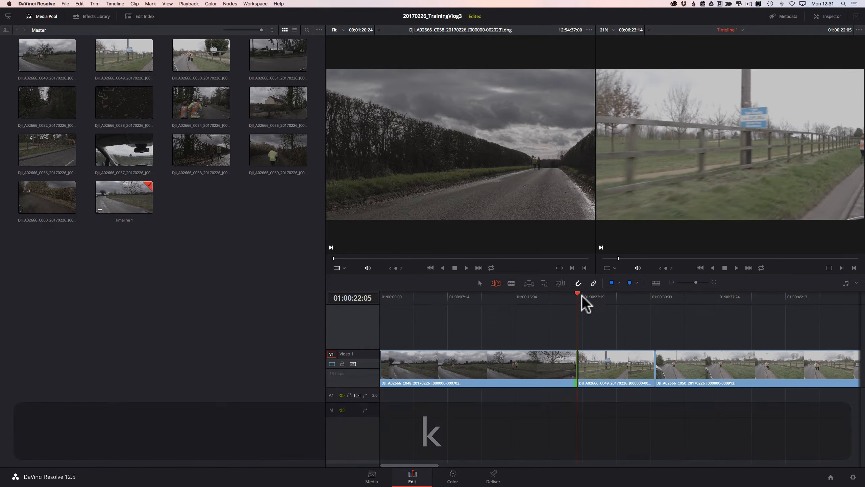
pyautogui.press('l')
pyautogui.press('k')
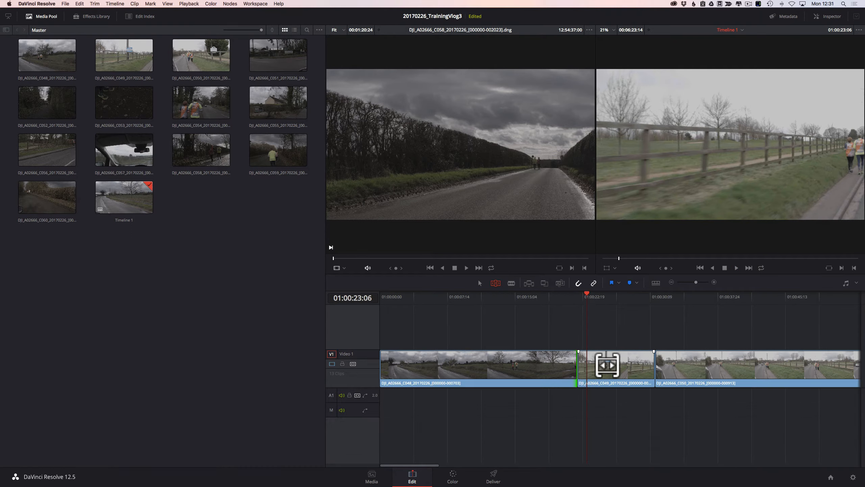
pyautogui.hotkey('alt', '[')
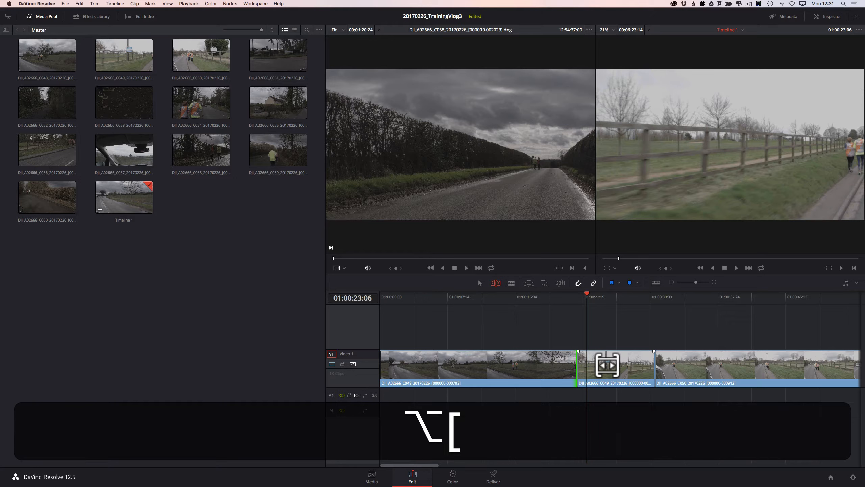
pyautogui.press('shift')
pyautogui.hotkey('shift', '[')
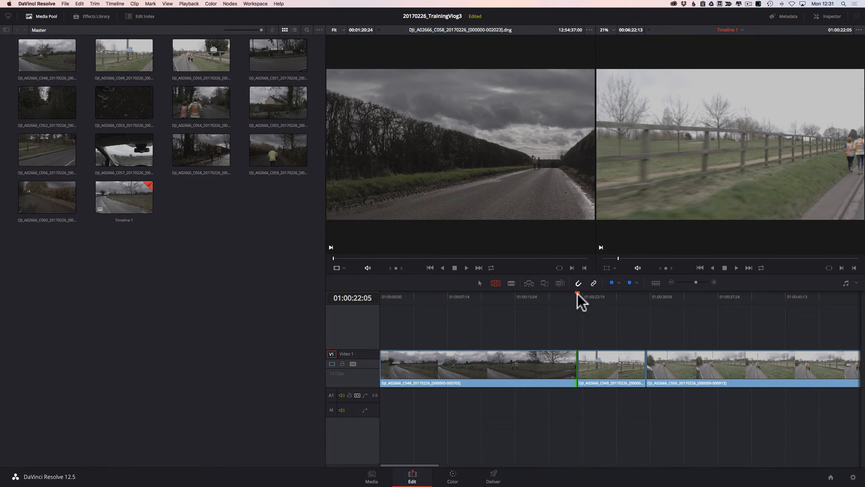
# Scrub through C049 and ripple-trim its end to the playhead at 01:00:29:01
pyautogui.moveTo(577, 294); pyautogui.dragTo(614, 295)
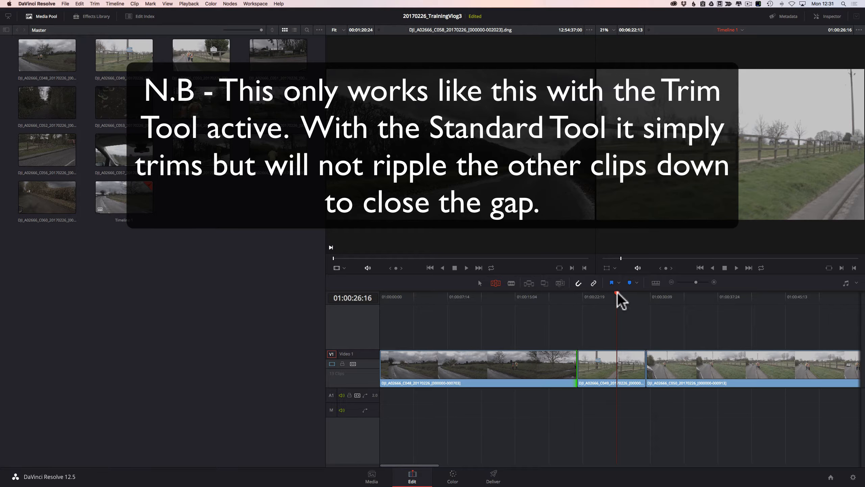
pyautogui.moveTo(617, 293); pyautogui.dragTo(638, 298)
pyautogui.hotkey('shift', ']')
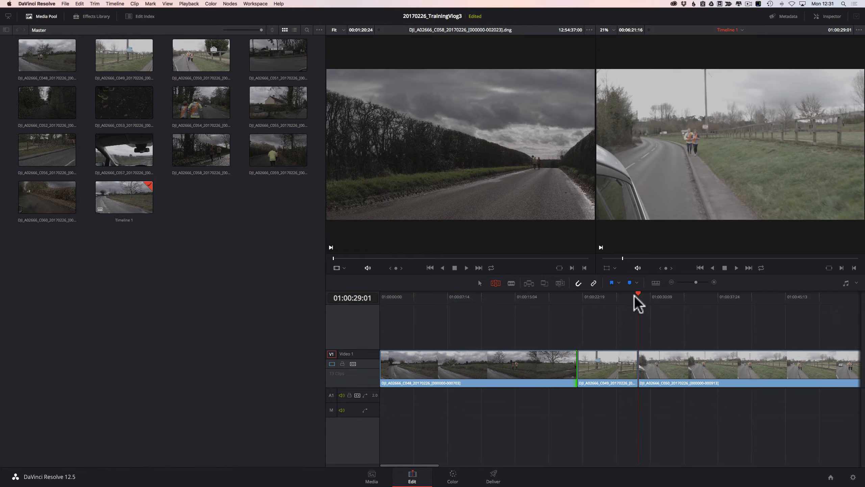
pyautogui.moveTo(586, 298)
pyautogui.mouseDown()
pyautogui.moveTo(632, 300)
pyautogui.moveTo(590, 298)
pyautogui.mouseUp()
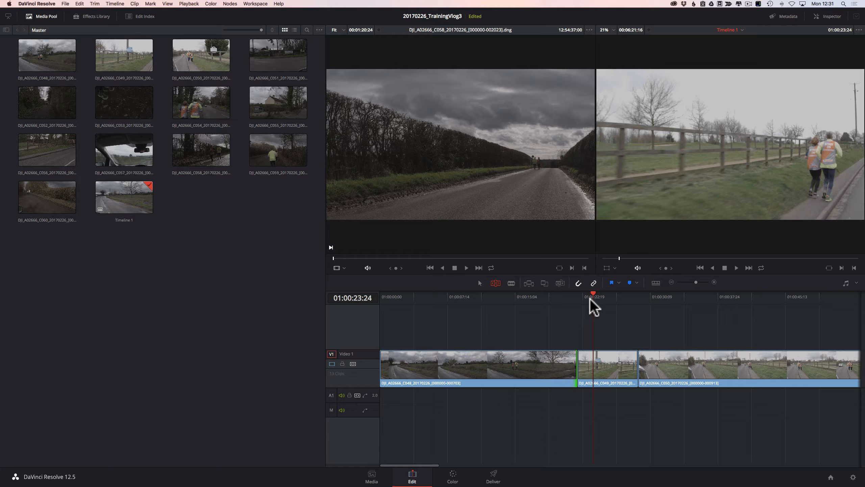
pyautogui.hotkey('alt', '-')
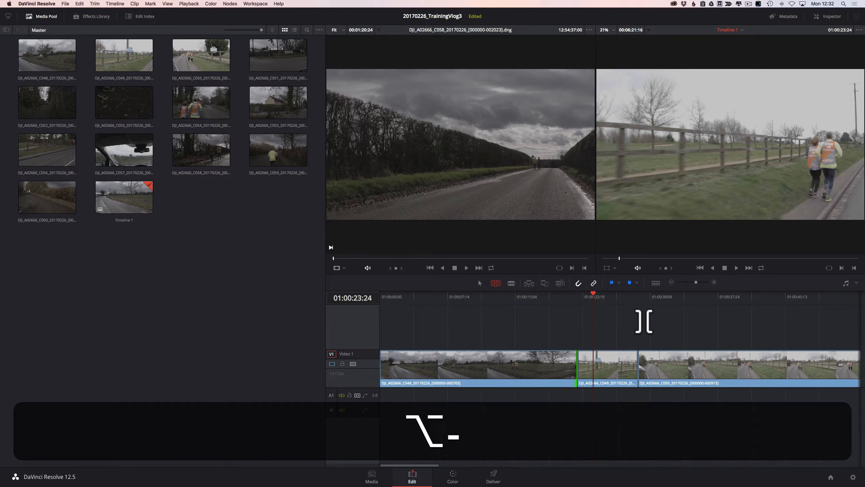
pyautogui.click(647, 323)
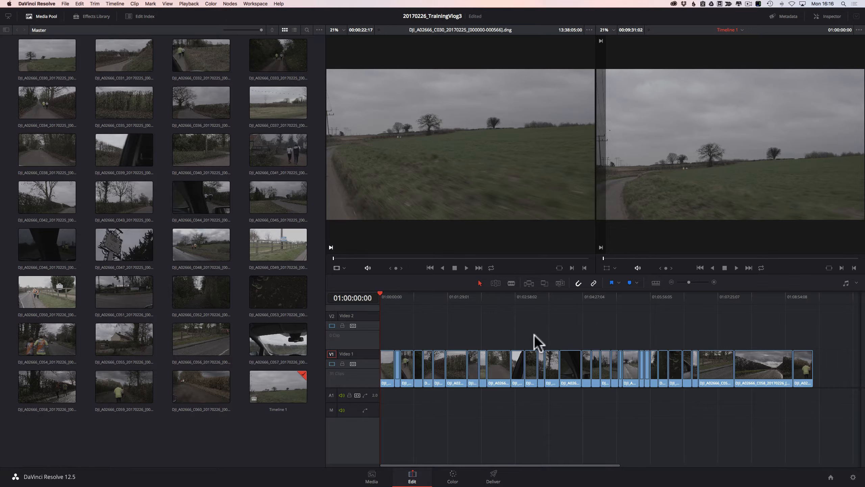
# Switch to the Color page and show the clip thumbnails of Timeline 1 below the viewer
pyautogui.click(37, 69)
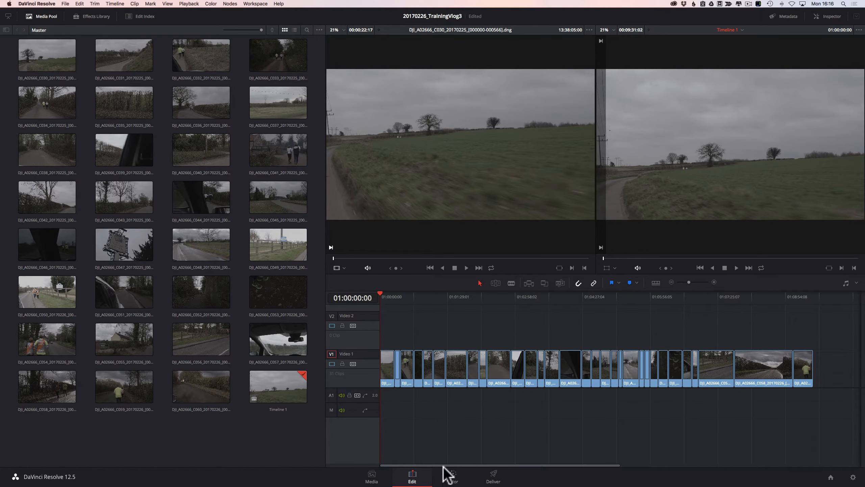
pyautogui.click(452, 477)
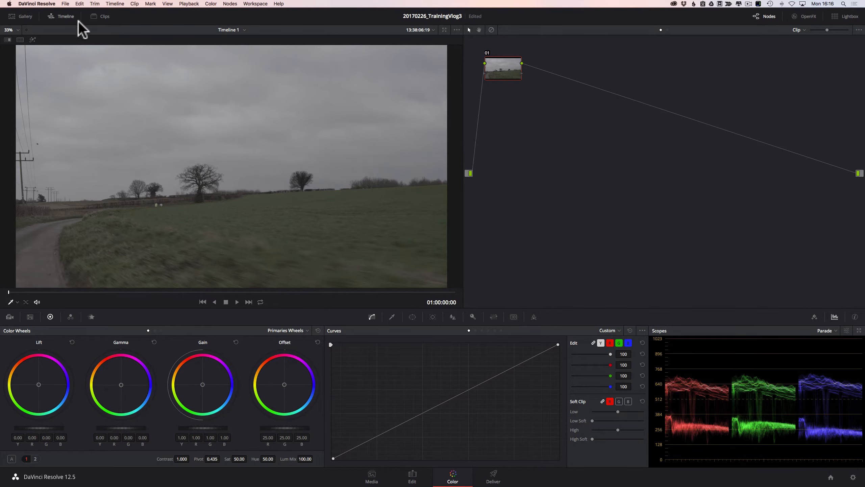
pyautogui.click(99, 17)
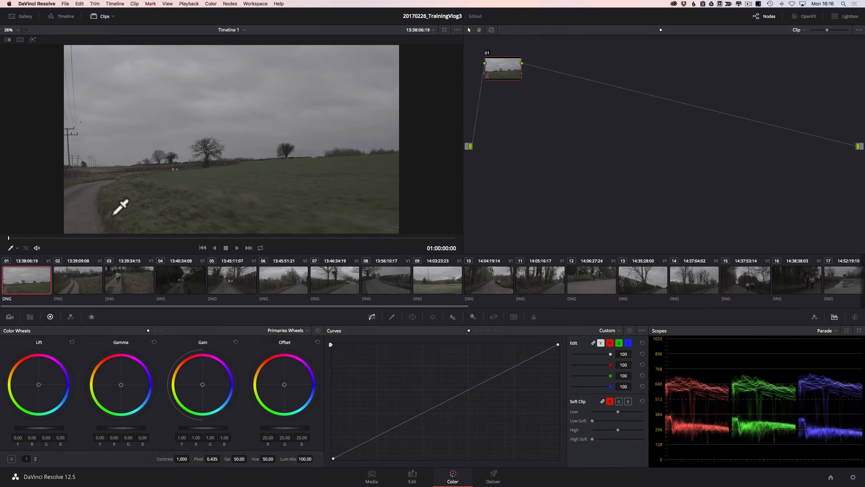
# Scrub clip 01 on the Color page's mini-timeline and hide the mini-timeline again
pyautogui.click(66, 16)
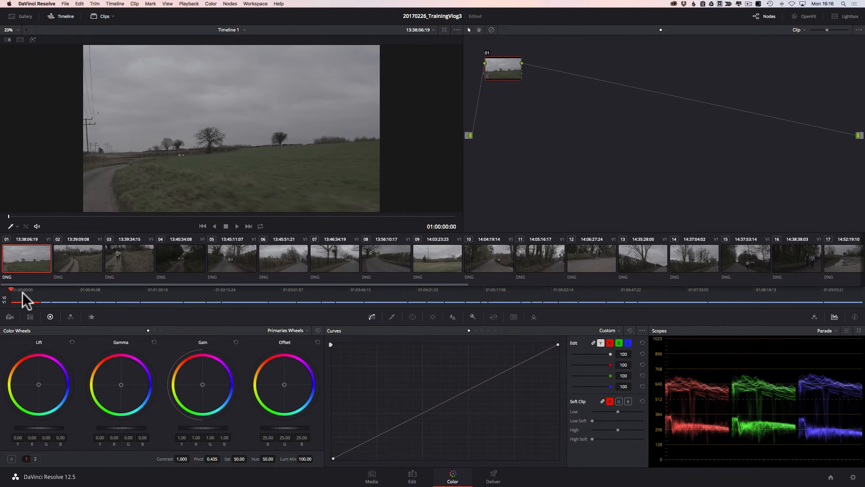
pyautogui.moveTo(47, 293); pyautogui.dragTo(27, 301)
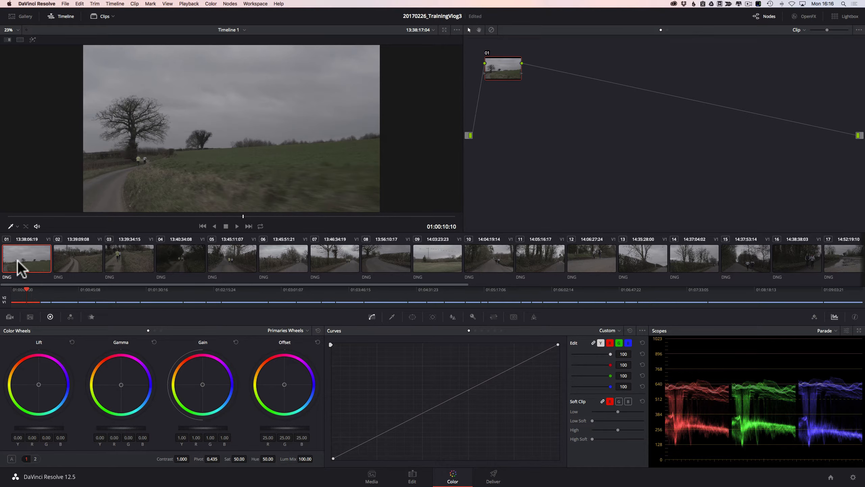
pyautogui.moveTo(25, 294)
pyautogui.mouseDown()
pyautogui.moveTo(19, 289)
pyautogui.moveTo(31, 294)
pyautogui.moveTo(24, 297)
pyautogui.mouseUp()
pyautogui.click(63, 16)
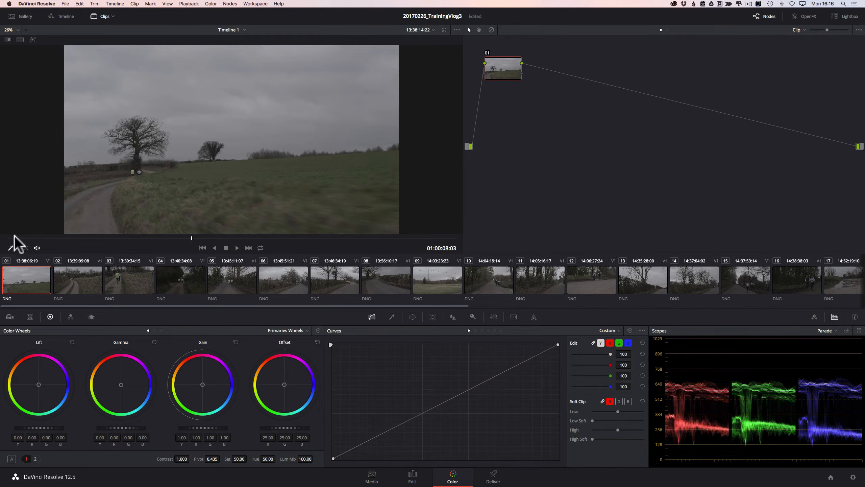
# Scrub clip 01 back to its start and review clips 02 and 03 from the thumbnails, ending on clip 01
pyautogui.click(96, 238)
pyautogui.moveTo(120, 240); pyautogui.dragTo(9, 247)
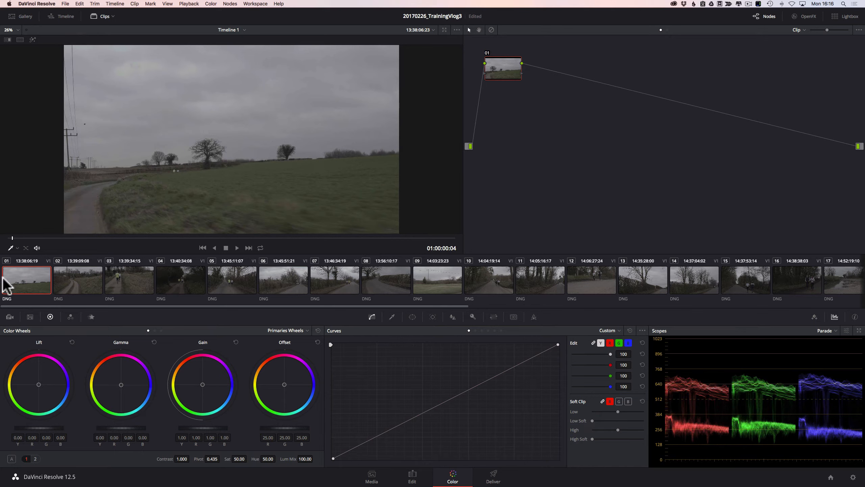
pyautogui.click(71, 277)
pyautogui.click(123, 279)
pyautogui.click(38, 280)
pyautogui.click(71, 281)
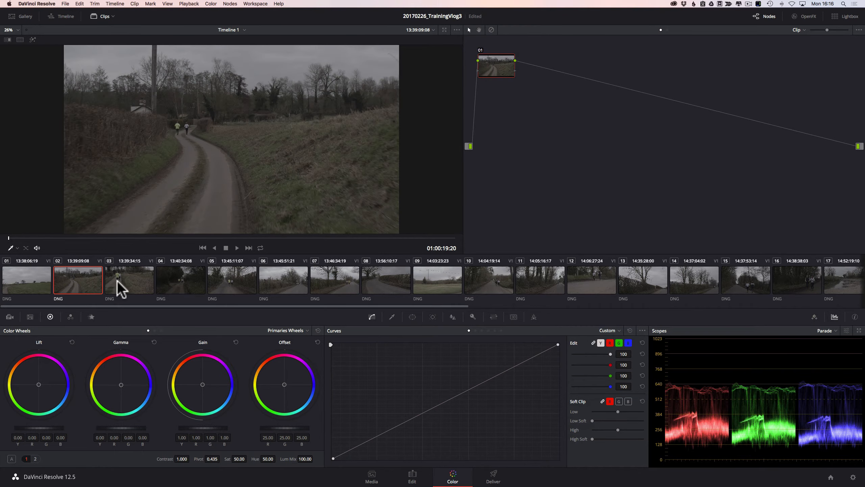
pyautogui.click(118, 281)
pyautogui.click(40, 286)
# Examine the Dual Screen options of the workspace layout
pyautogui.click(262, 4)
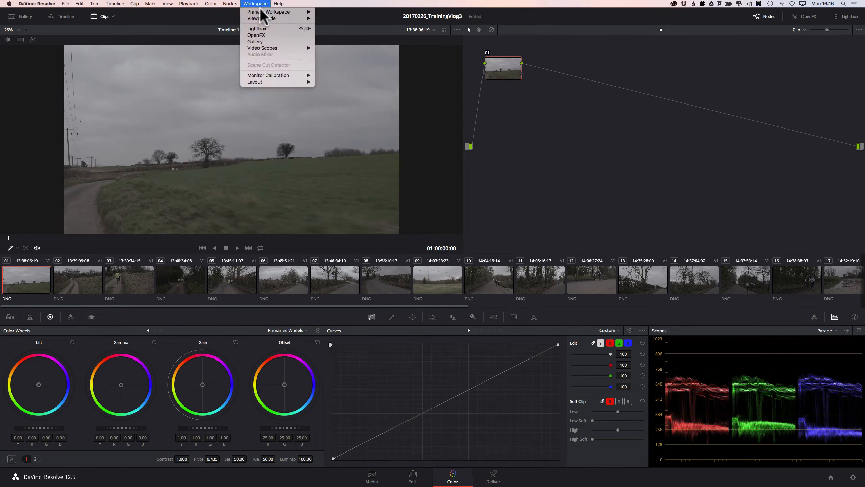
pyautogui.moveTo(267, 82)
pyautogui.moveTo(342, 89)
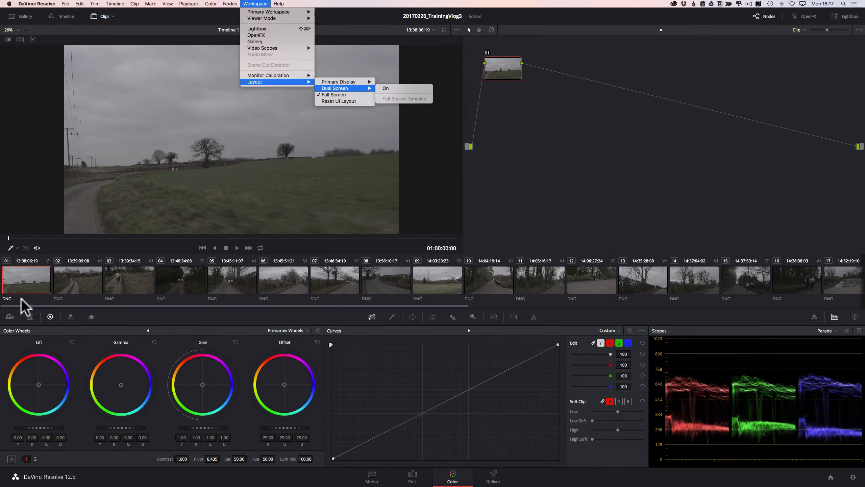
# Examine the clip filter options available for the thumbnail strip on the Color page
pyautogui.click(97, 16)
pyautogui.click(106, 16)
pyautogui.click(112, 16)
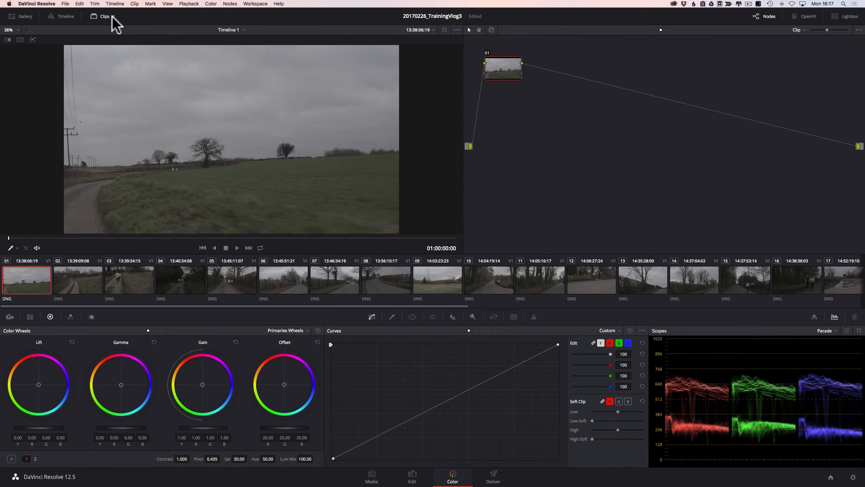
pyautogui.click(113, 17)
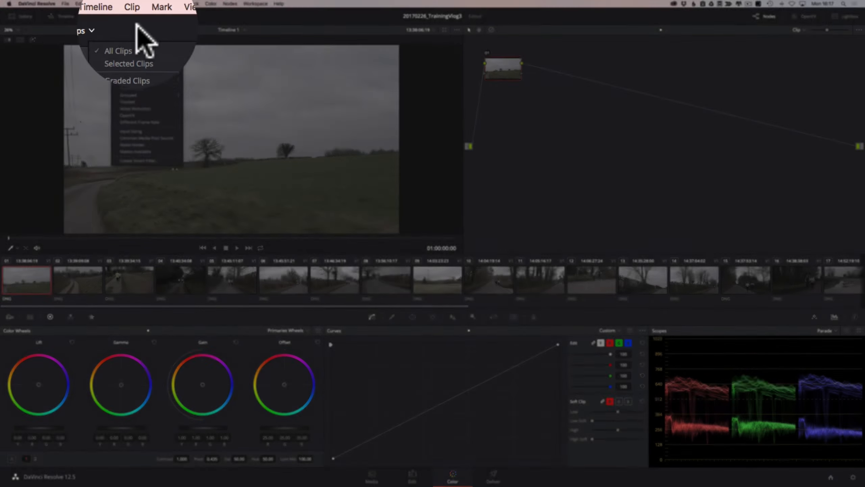
pyautogui.click(107, 18)
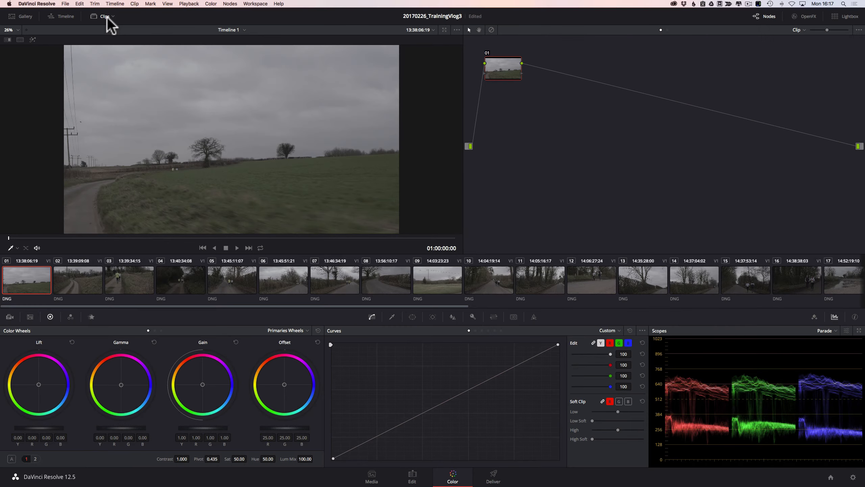
# Label clip 01's node Exposure and scrub the clip to 01:00:11:07
pyautogui.moveTo(511, 77); pyautogui.dragTo(518, 78)
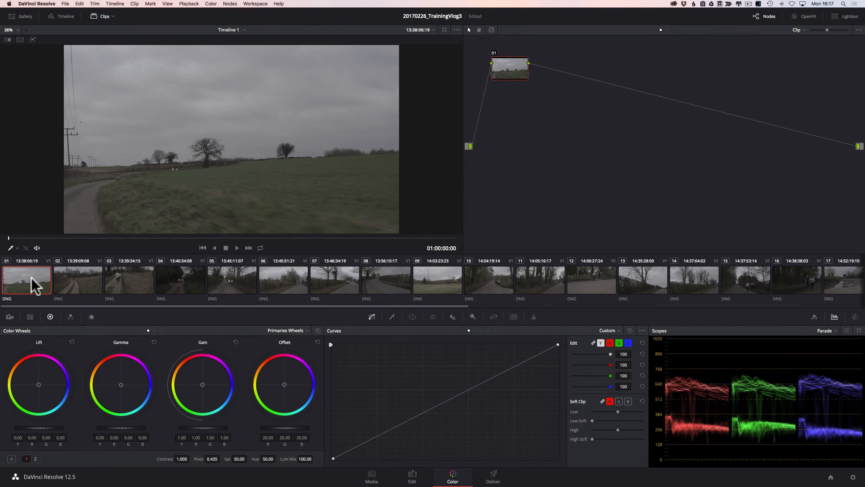
pyautogui.rightClick(509, 72)
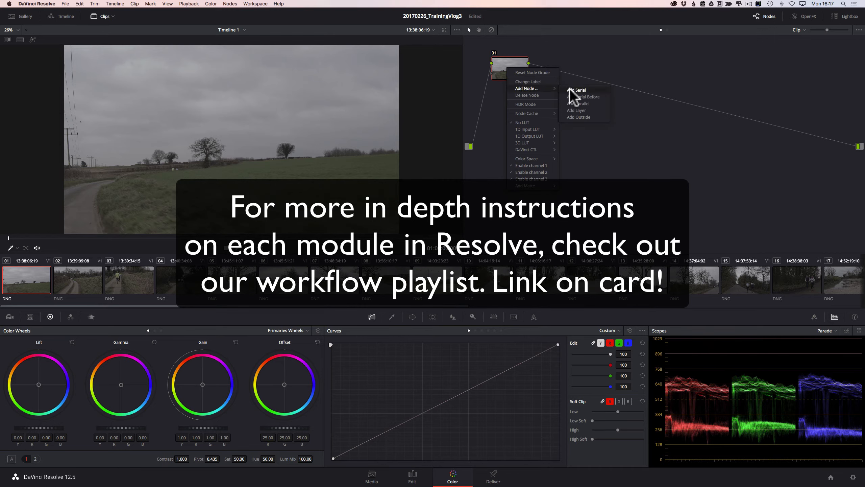
pyautogui.click(539, 82)
pyautogui.write('Exposure')
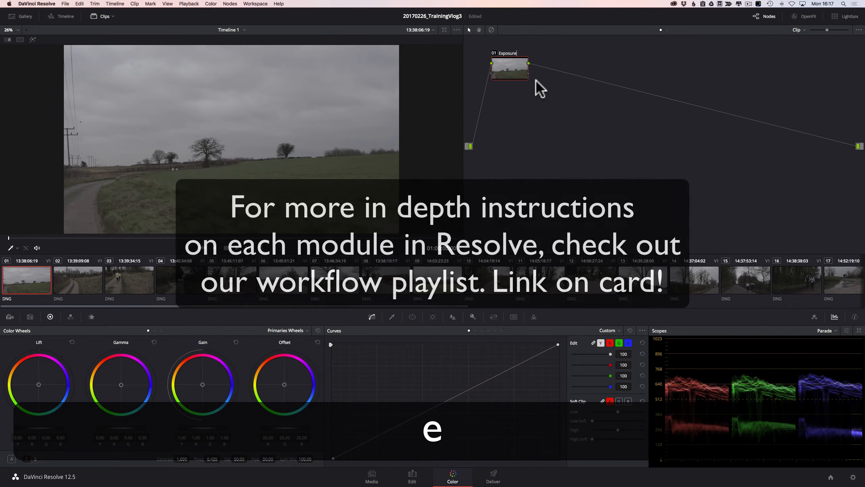
pyautogui.press('Return')
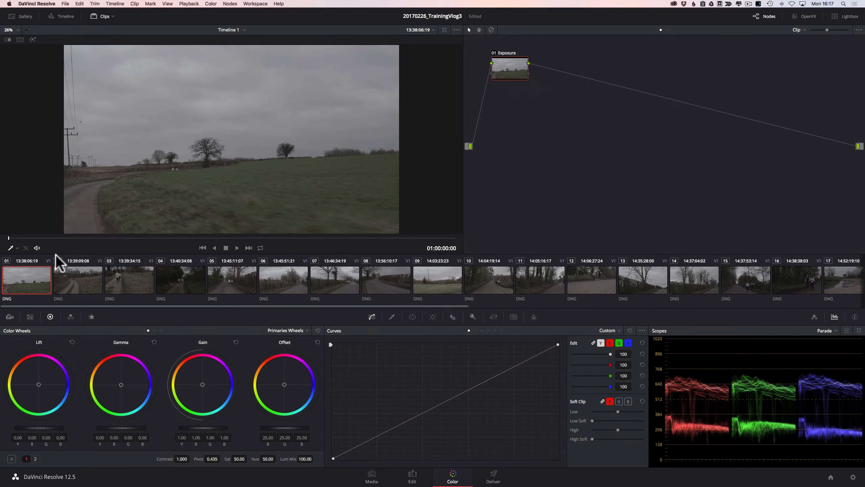
pyautogui.moveTo(38, 239); pyautogui.dragTo(262, 243)
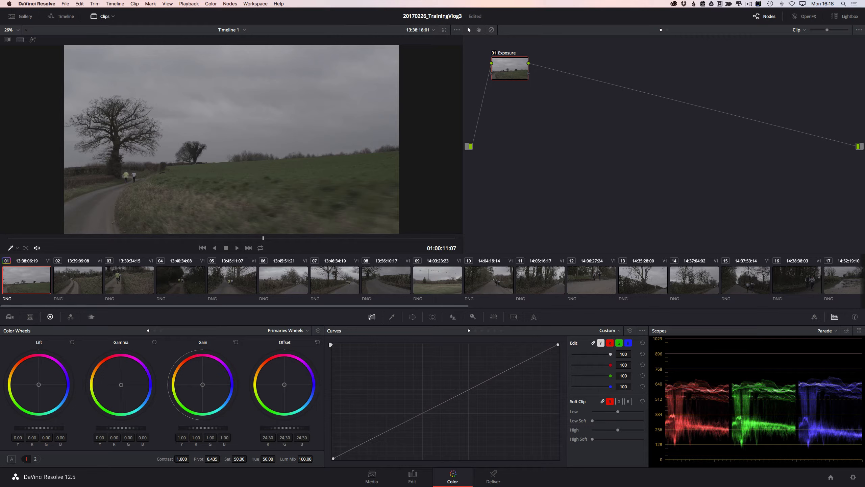
# Try a primary balance on clip 01 with Offset at 32.90, Lift at -0.06 and Gain at 1.35
pyautogui.moveTo(284, 428); pyautogui.dragTo(315, 428)
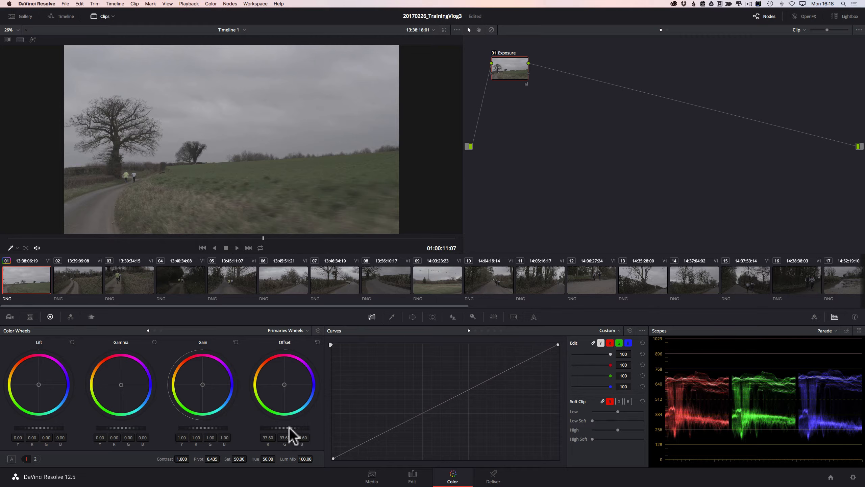
pyautogui.moveTo(314, 427); pyautogui.dragTo(291, 430)
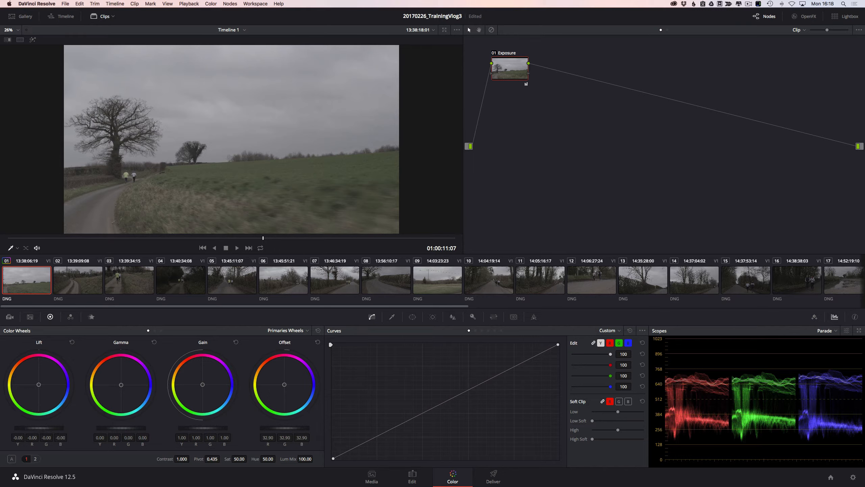
pyautogui.moveTo(38, 428); pyautogui.dragTo(23, 428)
pyautogui.moveTo(38, 428)
pyautogui.mouseDown()
pyautogui.moveTo(2, 429)
pyautogui.moveTo(44, 428)
pyautogui.mouseUp()
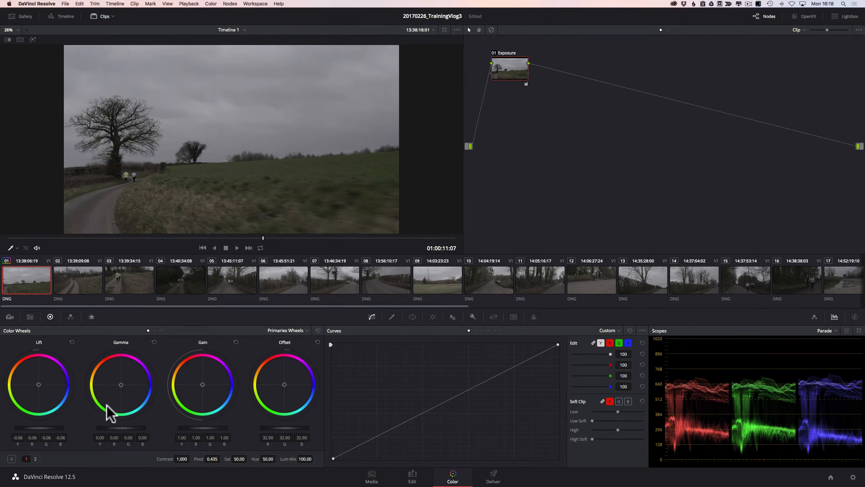
pyautogui.moveTo(195, 429); pyautogui.dragTo(67, 430)
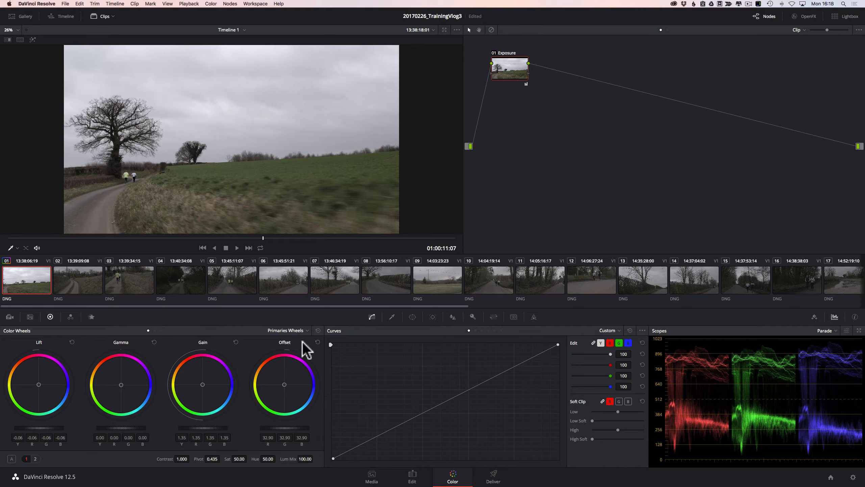
# Reset the Lift, Offset and Gain wheels of clip 01's Exposure node
pyautogui.click(71, 342)
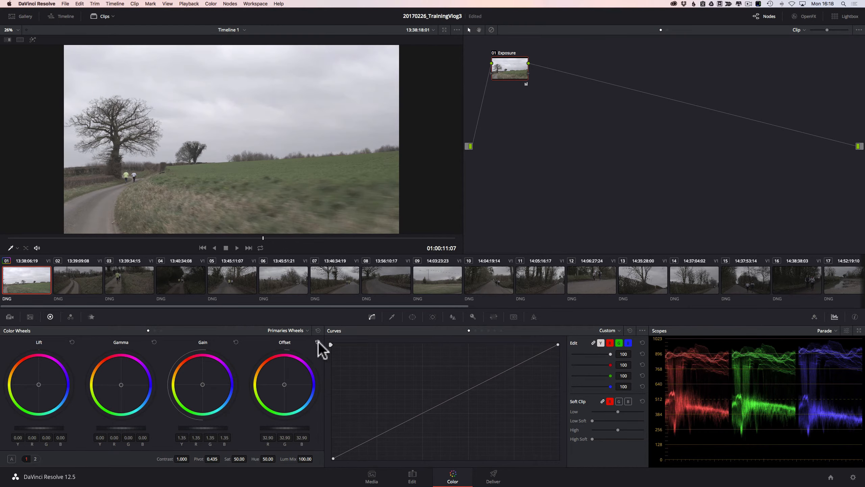
pyautogui.click(317, 341)
pyautogui.click(235, 341)
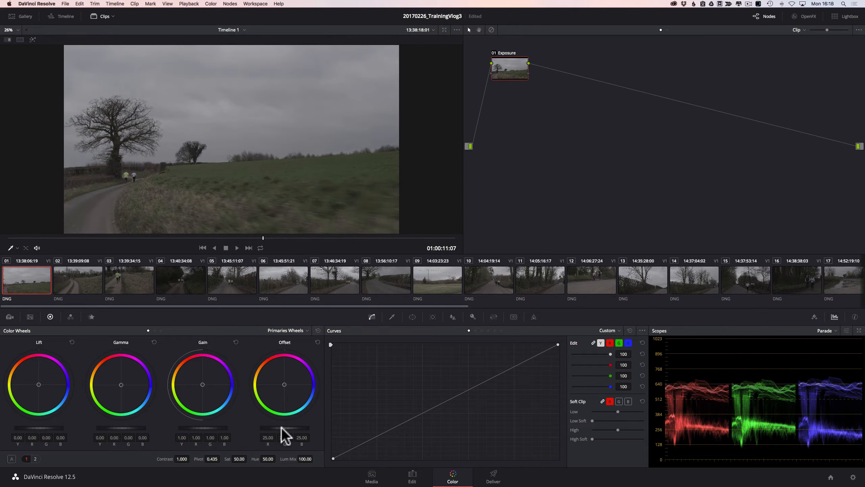
# Balance clip 01's exposure with Offset at 33.30, Gain at 1.04 and Lift at -0.01
pyautogui.moveTo(281, 427); pyautogui.dragTo(309, 427)
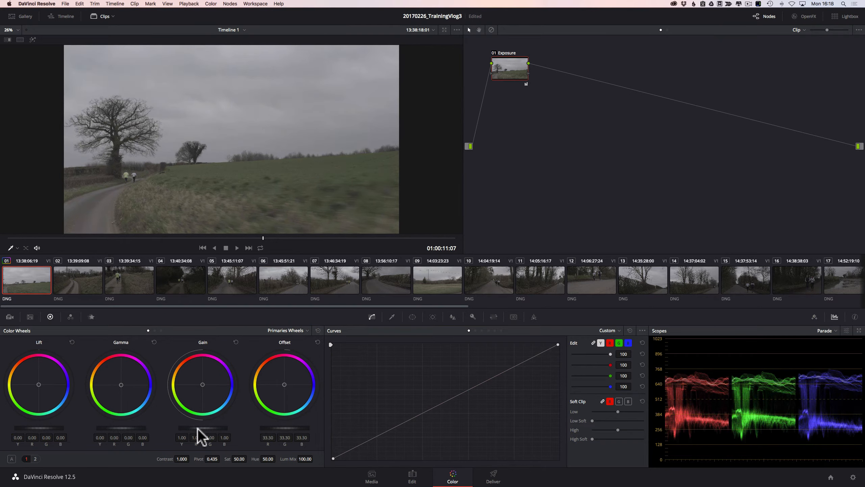
pyautogui.moveTo(197, 429); pyautogui.dragTo(203, 429)
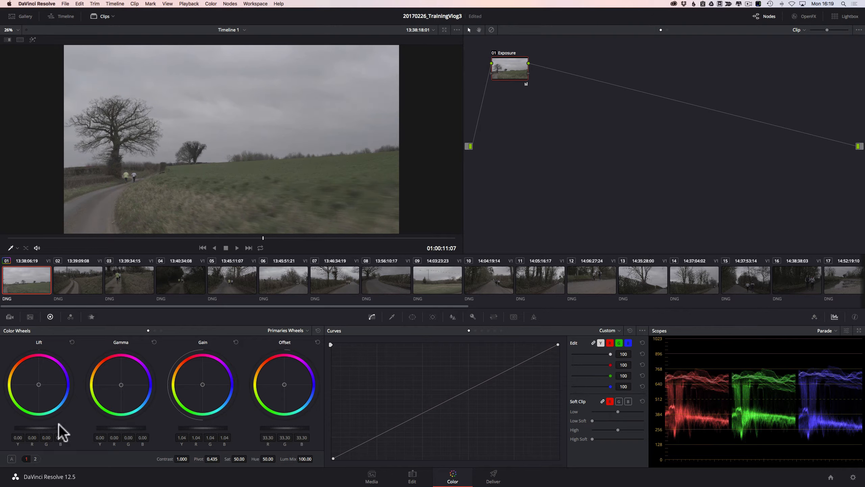
pyautogui.moveTo(38, 427); pyautogui.dragTo(36, 428)
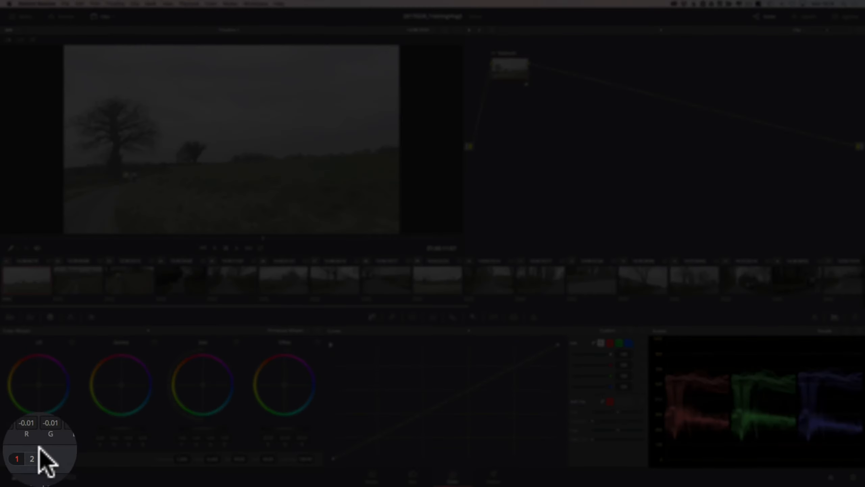
# Set clip 01's Highlights to -59, Shadows to 54 and Midtone Detail to 25, and compare the image with the Exposure node disabled and enabled
pyautogui.click(36, 449)
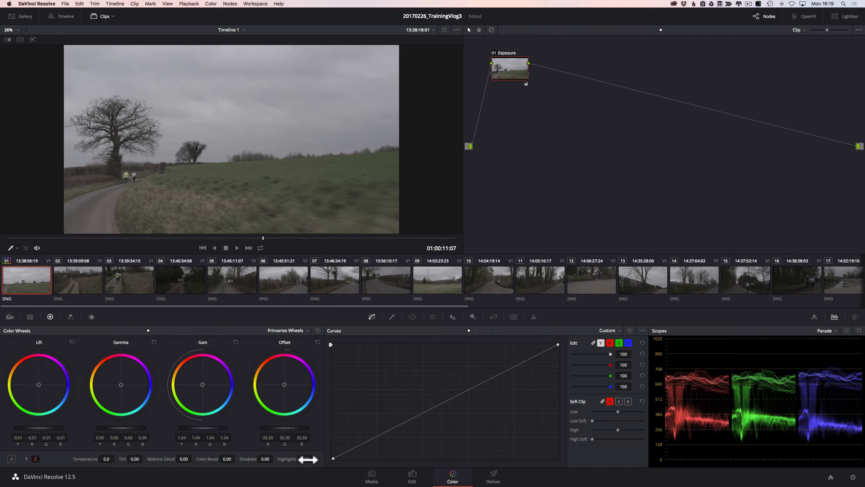
pyautogui.moveTo(309, 459)
pyautogui.mouseDown()
pyautogui.moveTo(274, 458)
pyautogui.moveTo(342, 459)
pyautogui.moveTo(290, 459)
pyautogui.moveTo(305, 459)
pyautogui.mouseUp()
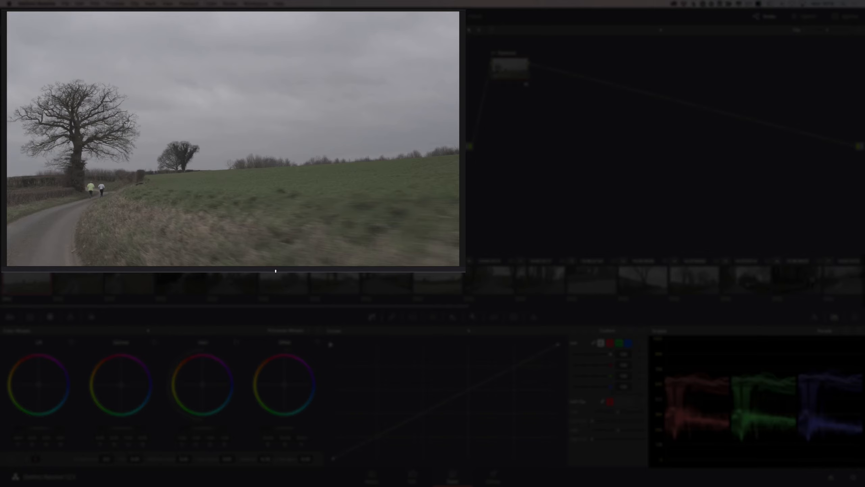
pyautogui.moveTo(265, 459); pyautogui.dragTo(307, 458)
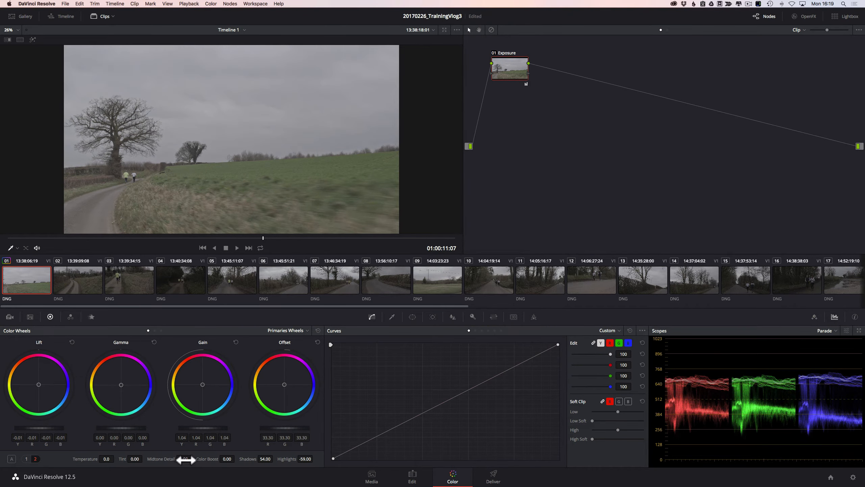
pyautogui.moveTo(185, 459); pyautogui.dragTo(192, 457)
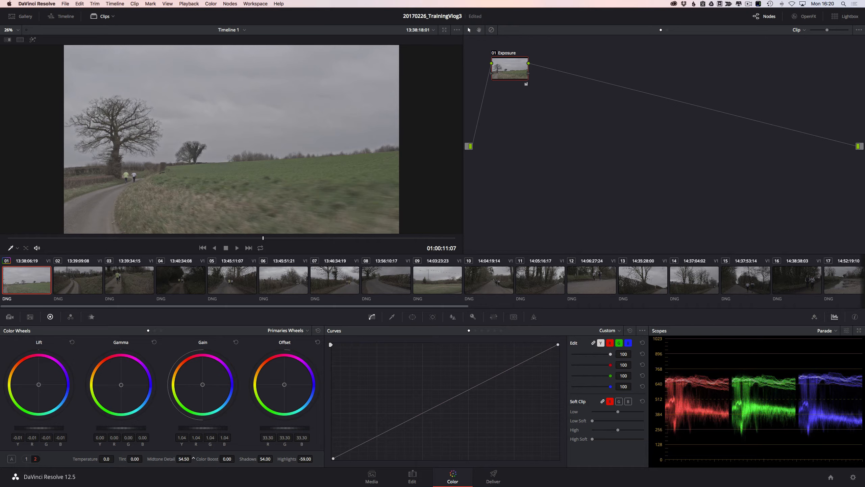
pyautogui.moveTo(193, 458); pyautogui.dragTo(215, 458)
pyautogui.click(493, 53)
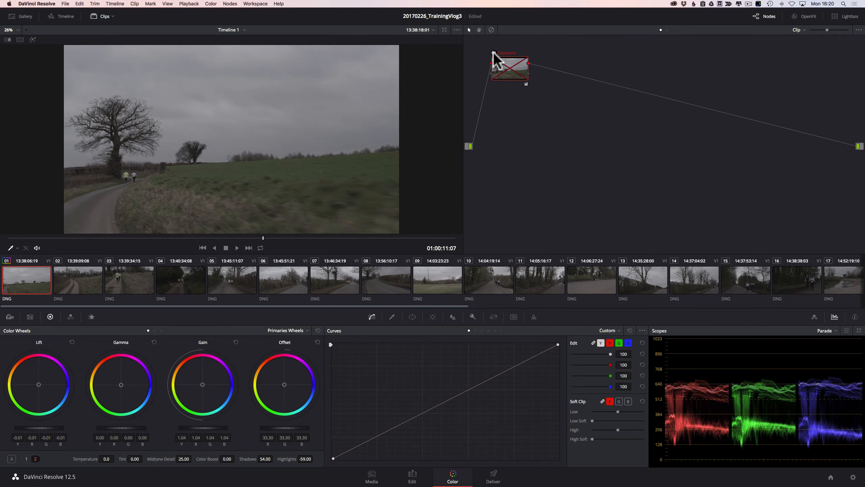
pyautogui.click(494, 53)
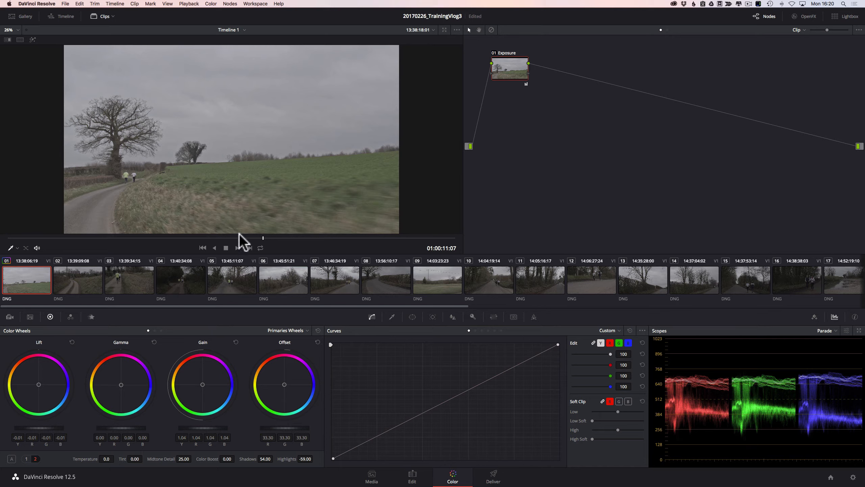
# Review clips 02 to 05 from the thumbnails
pyautogui.click(83, 282)
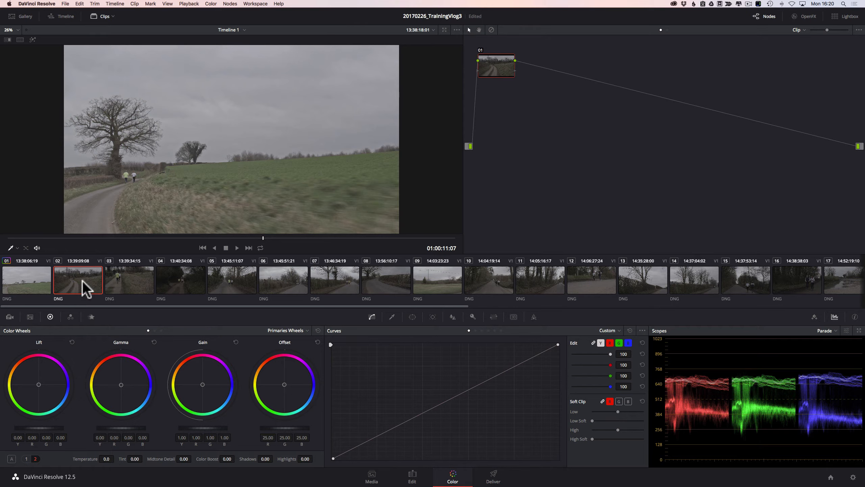
pyautogui.click(136, 289)
pyautogui.click(181, 287)
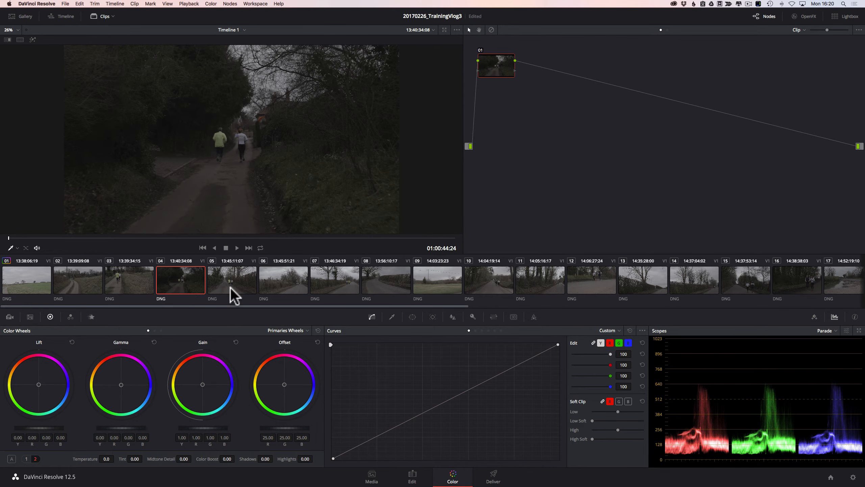
pyautogui.click(241, 288)
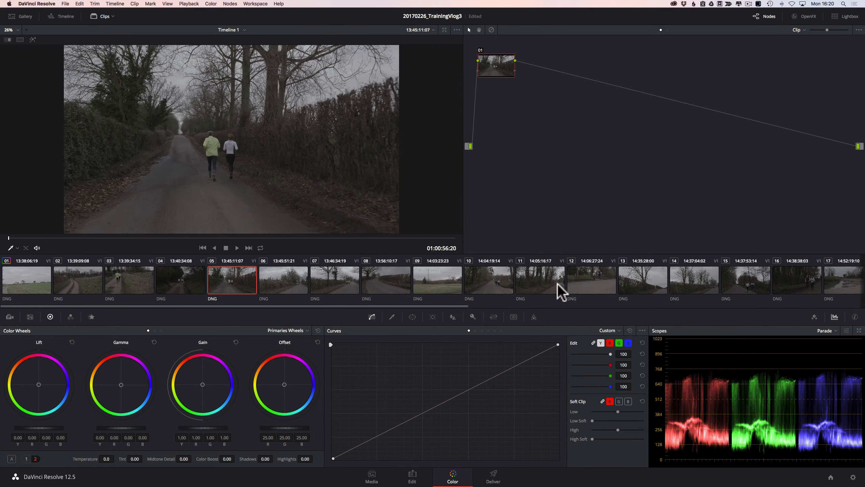
# Select clip 15, scrub it to 01:04:01:24 and label its node Exposure
pyautogui.moveTo(402, 302); pyautogui.dragTo(626, 306)
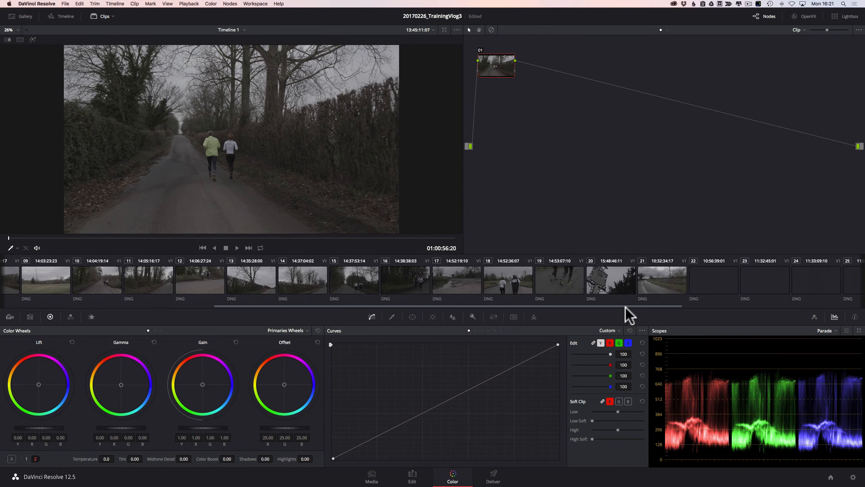
pyautogui.click(351, 282)
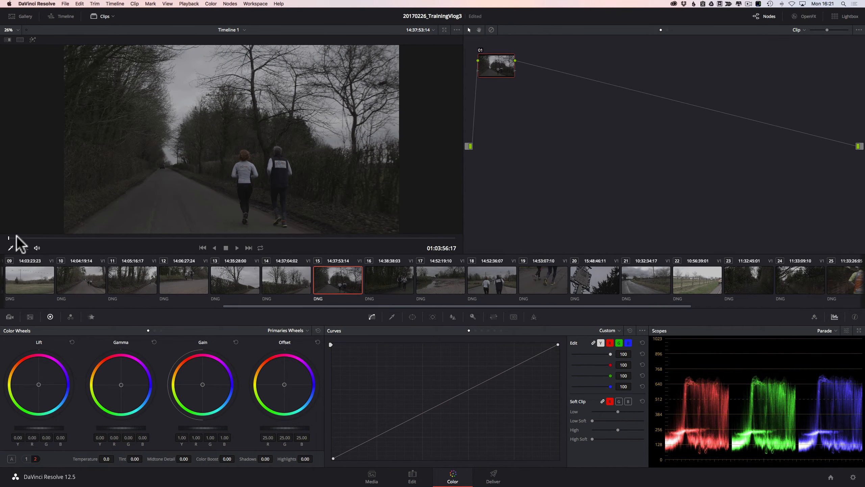
pyautogui.moveTo(15, 235); pyautogui.dragTo(86, 233)
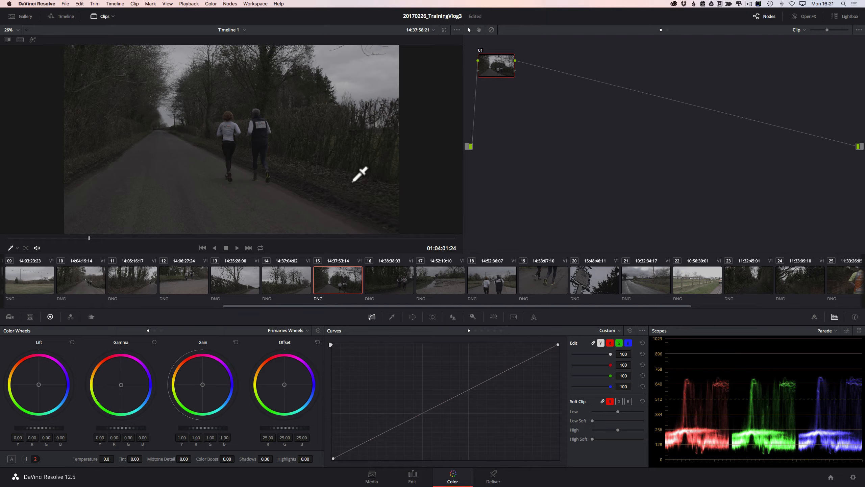
pyautogui.rightClick(494, 72)
pyautogui.moveTo(517, 93)
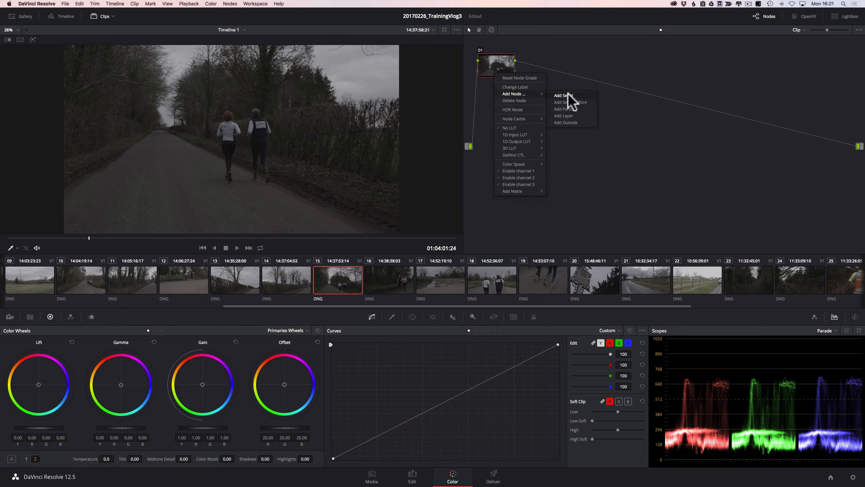
pyautogui.click(526, 87)
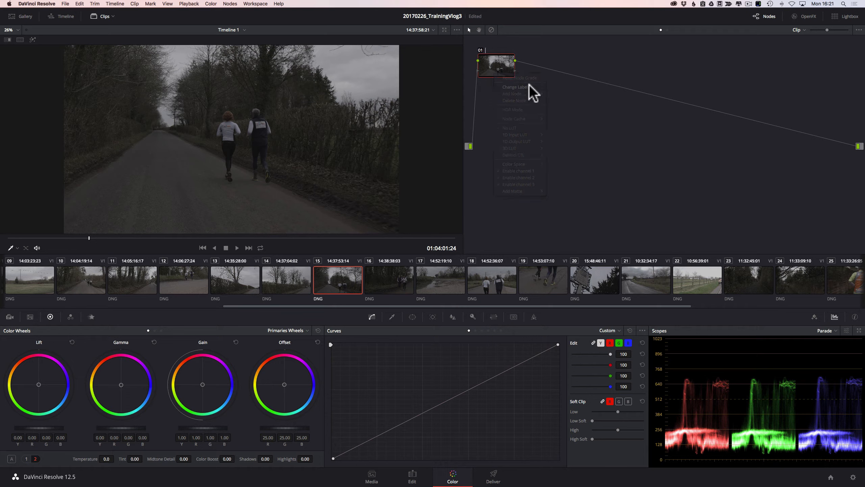
pyautogui.write('Exposure')
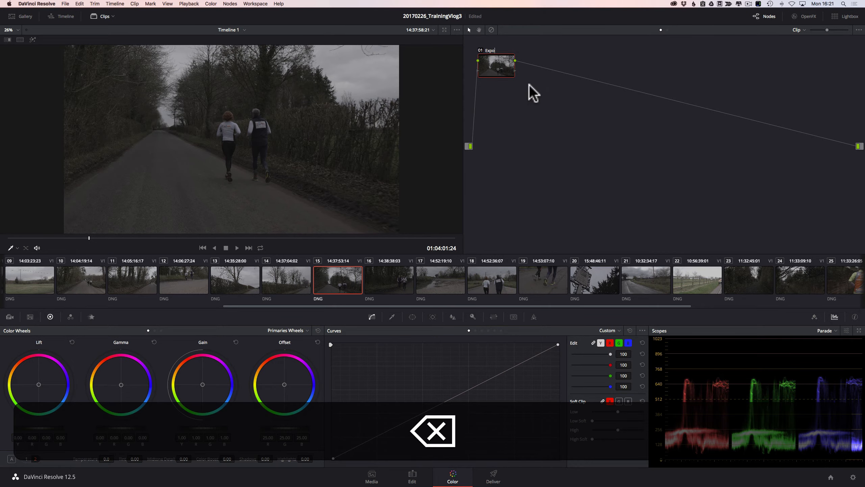
pyautogui.press('Return')
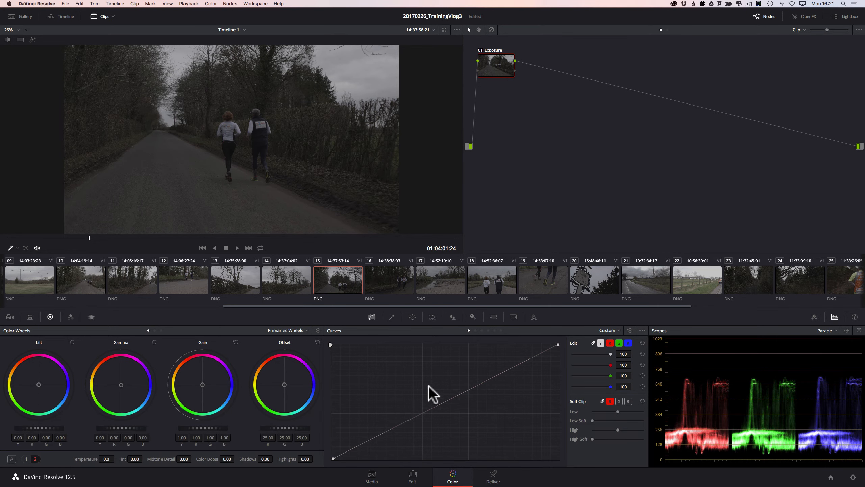
pyautogui.moveTo(284, 428); pyautogui.dragTo(351, 427)
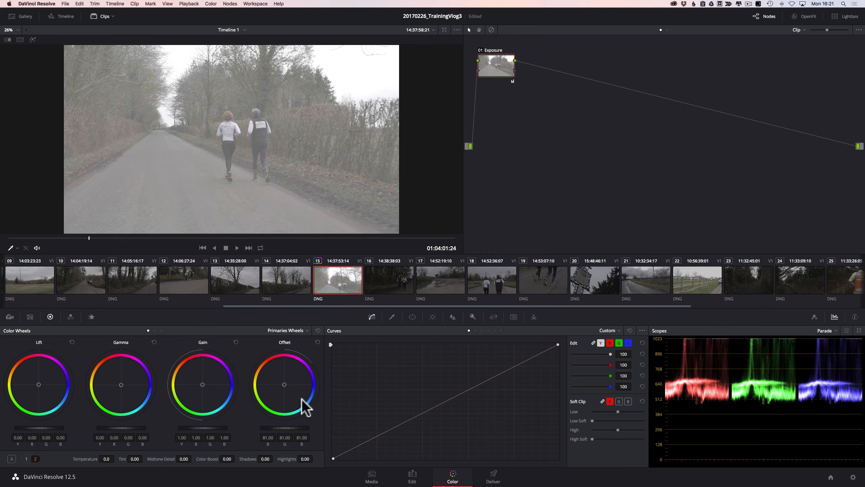
pyautogui.moveTo(285, 427); pyautogui.dragTo(250, 428)
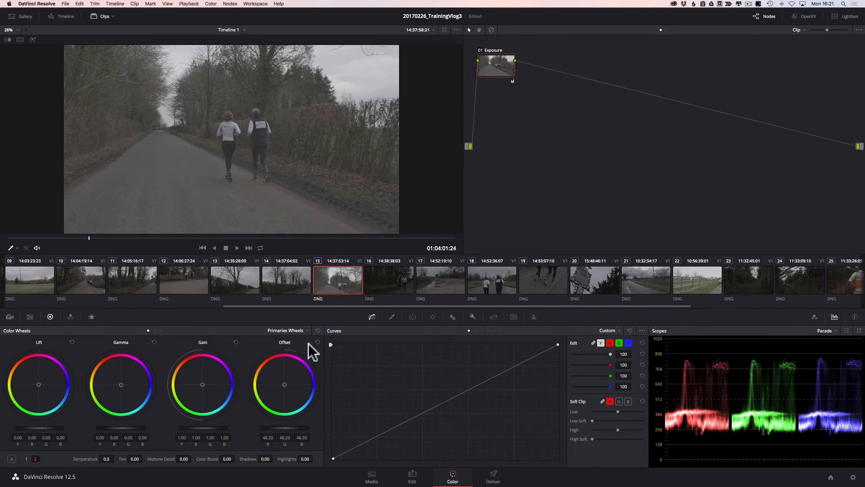
pyautogui.click(316, 342)
# Balance clip 15's exposure with Offset at 39.05, Lift at -0.01 and Gain at 1.20
pyautogui.moveTo(285, 427); pyautogui.dragTo(301, 427)
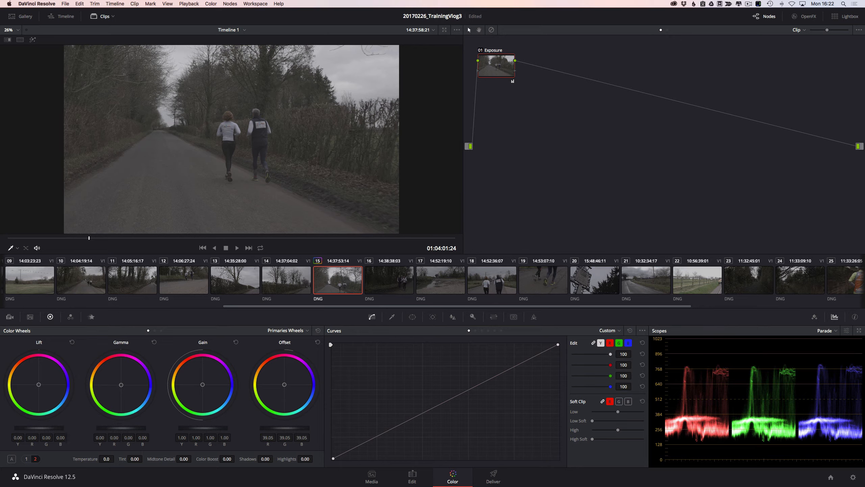
pyautogui.moveTo(39, 428); pyautogui.dragTo(36, 428)
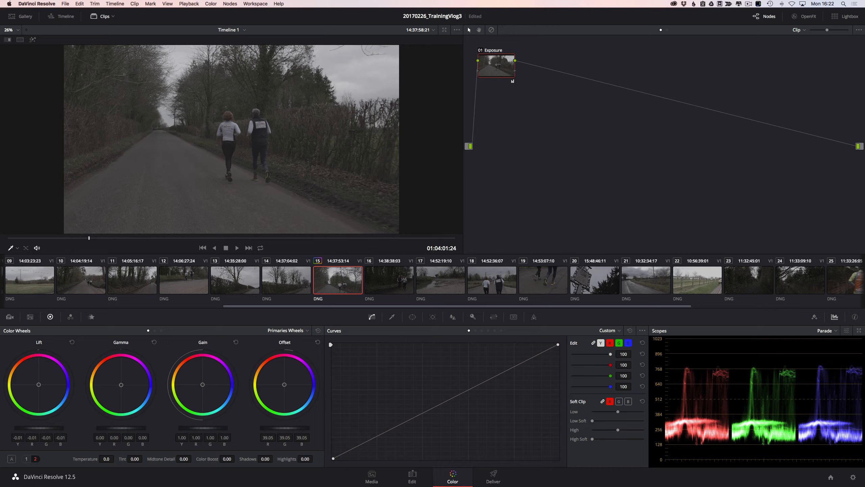
pyautogui.moveTo(203, 428); pyautogui.dragTo(216, 428)
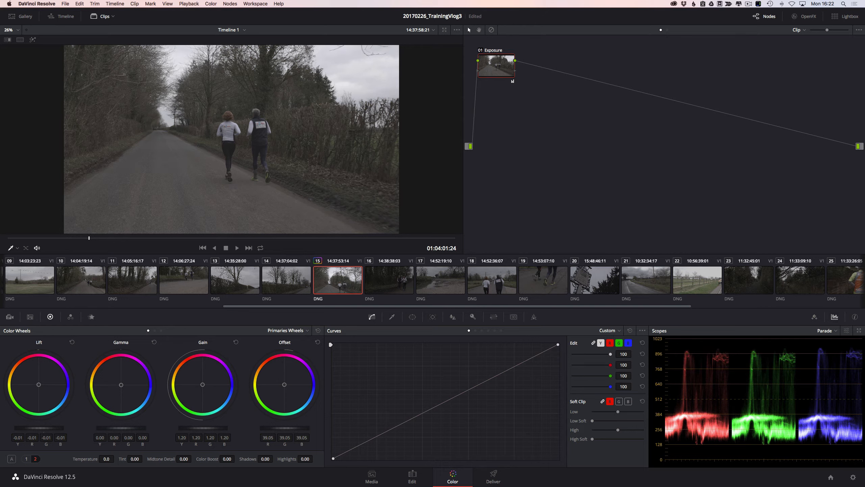
pyautogui.moveTo(39, 428); pyautogui.dragTo(26, 428)
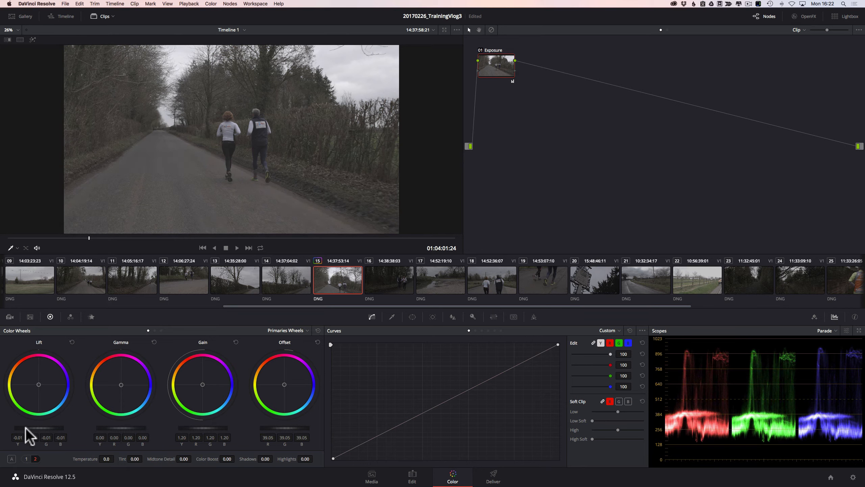
pyautogui.click(481, 49)
pyautogui.click(482, 48)
# Scrub clip 15 to 01:03:57:11 and refine it with Offset at 38.45, Highlights at -86.50 and Shadows at 31.00
pyautogui.moveTo(94, 236); pyautogui.dragTo(272, 241)
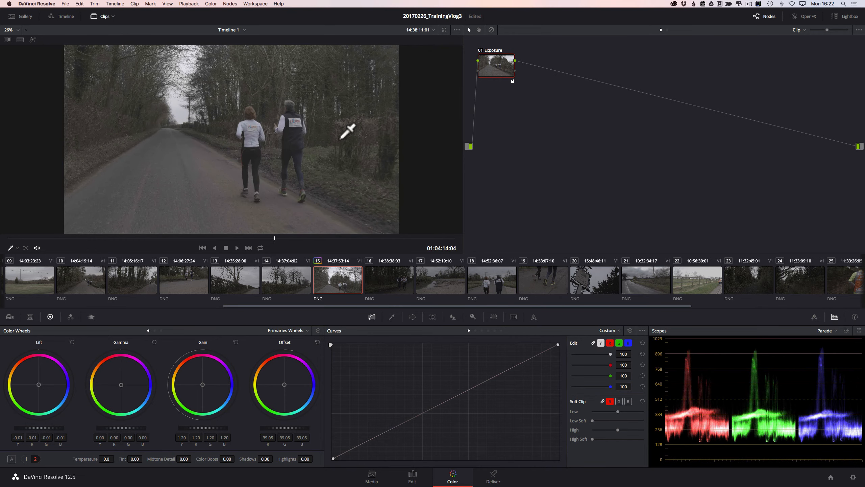
pyautogui.moveTo(274, 237); pyautogui.dragTo(21, 241)
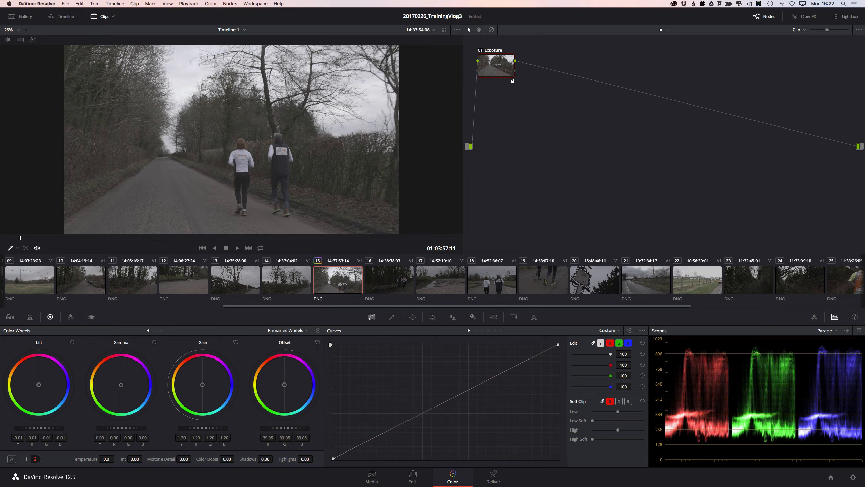
pyautogui.moveTo(284, 428); pyautogui.dragTo(289, 428)
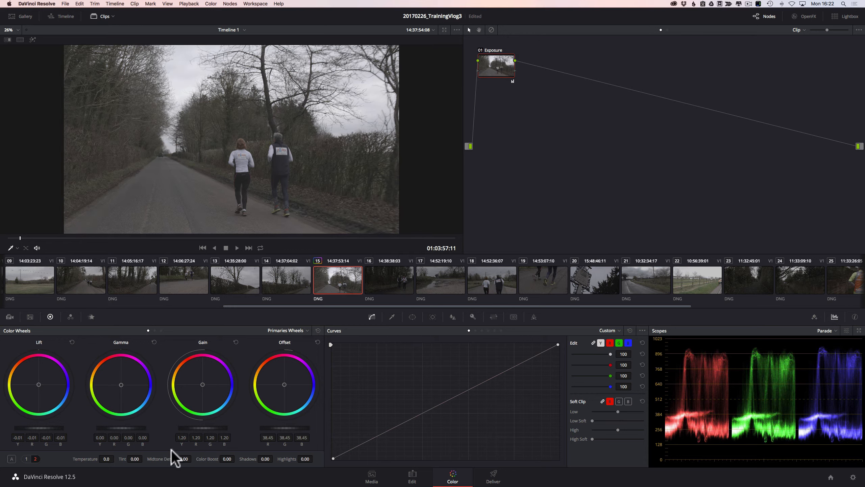
pyautogui.moveTo(305, 459)
pyautogui.mouseDown()
pyautogui.moveTo(285, 458)
pyautogui.moveTo(305, 459)
pyautogui.moveTo(293, 459)
pyautogui.mouseUp()
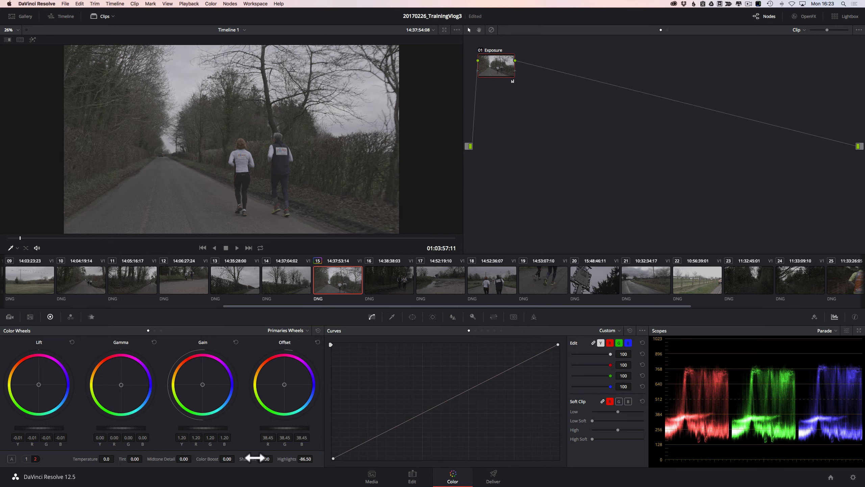
pyautogui.moveTo(262, 458)
pyautogui.mouseDown()
pyautogui.moveTo(281, 458)
pyautogui.moveTo(262, 458)
pyautogui.mouseUp()
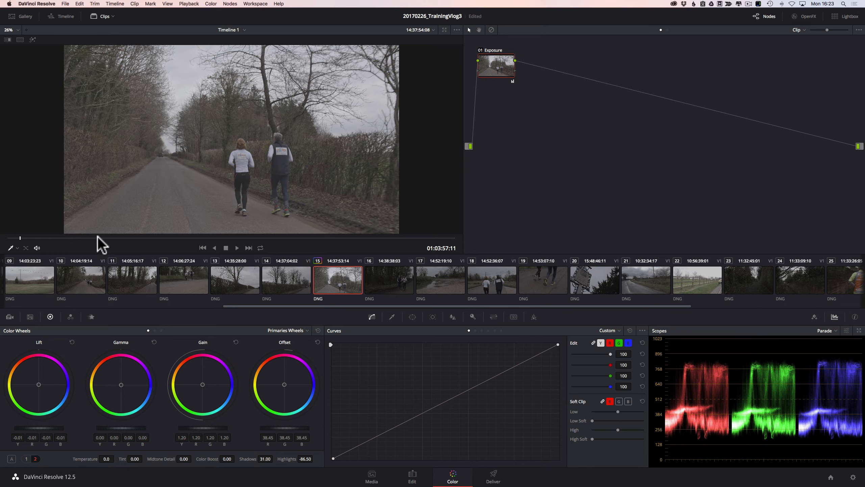
# Scrub through clip 15 to review the exposure correction at its start, at 01:04:09:14 and at 01:04:00:07
pyautogui.moveTo(97, 237); pyautogui.dragTo(14, 241)
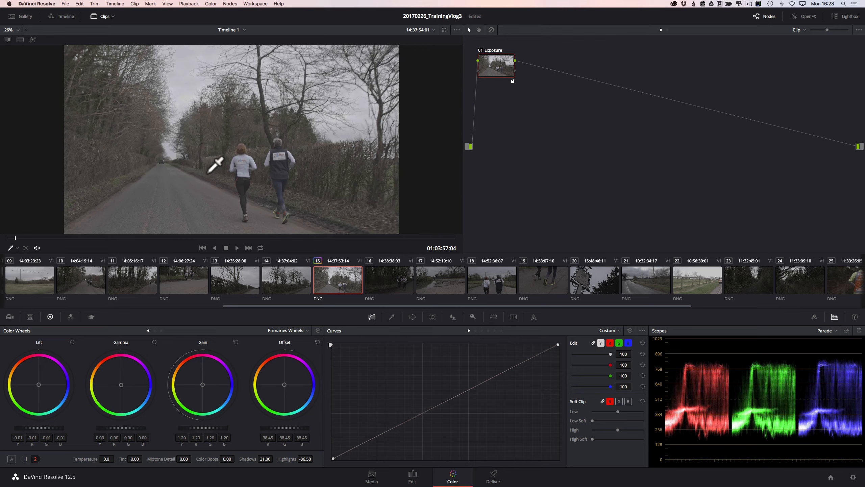
pyautogui.moveTo(63, 238); pyautogui.dragTo(204, 236)
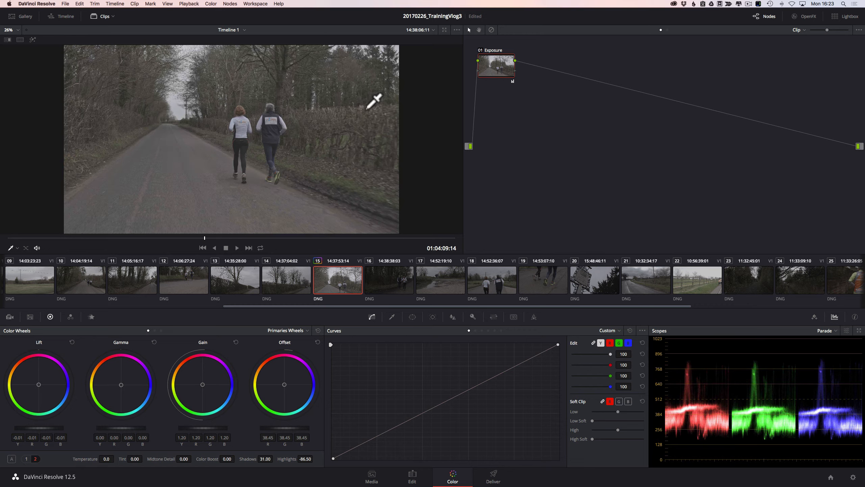
pyautogui.moveTo(204, 237); pyautogui.dragTo(62, 240)
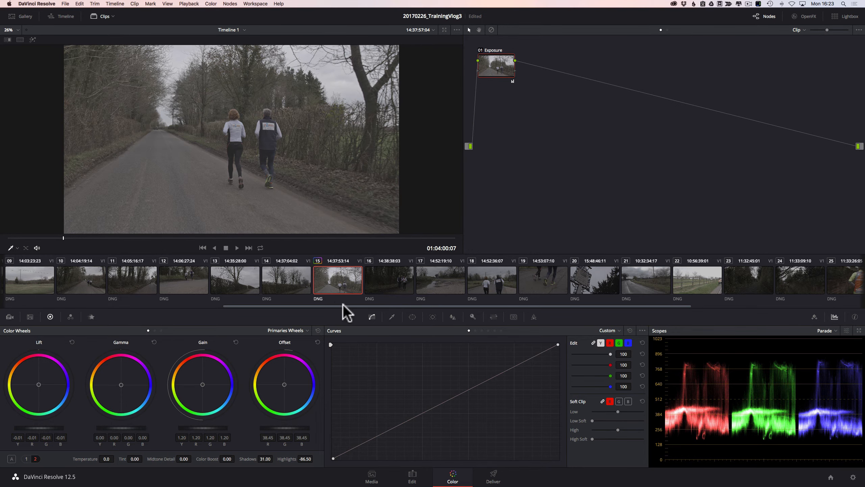
# Look through the timeline's clip thumbnails from the first to the last to compare their exposure
pyautogui.moveTo(343, 306); pyautogui.dragTo(428, 321)
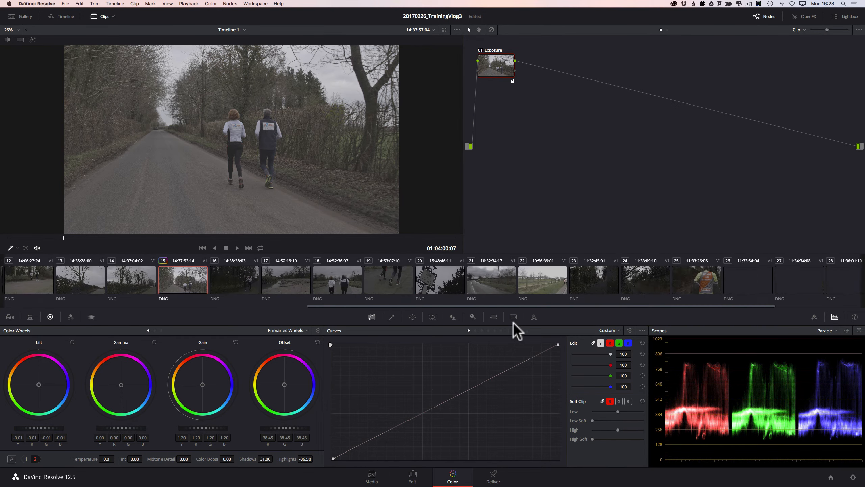
pyautogui.moveTo(514, 323); pyautogui.dragTo(83, 293)
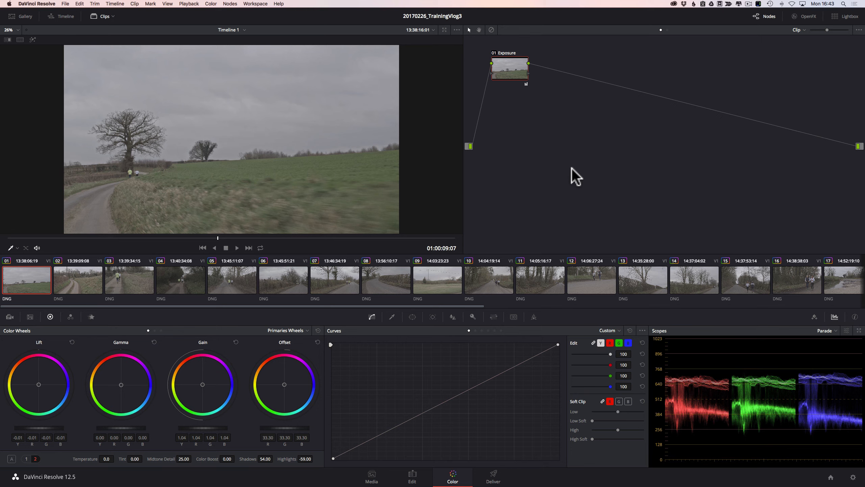
pyautogui.moveTo(148, 306); pyautogui.dragTo(586, 306)
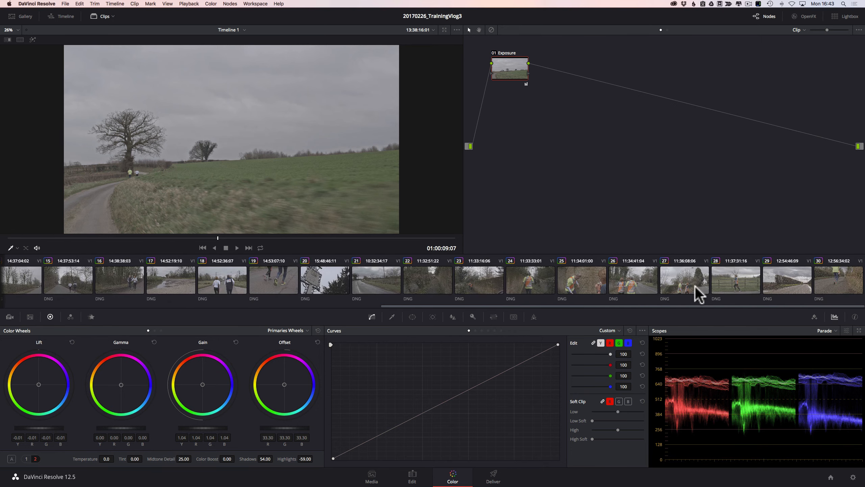
pyautogui.moveTo(710, 307); pyautogui.dragTo(318, 325)
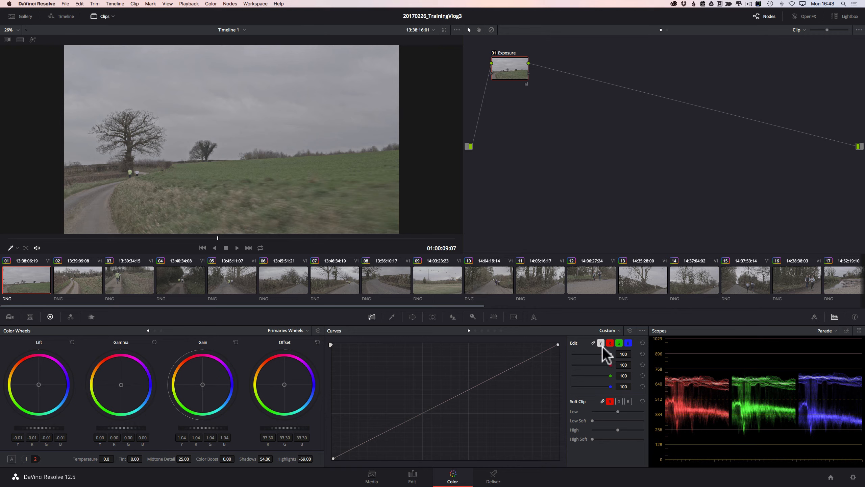
# Select clip 11 and inspect its corrected image at 01:03:06:06
pyautogui.click(563, 276)
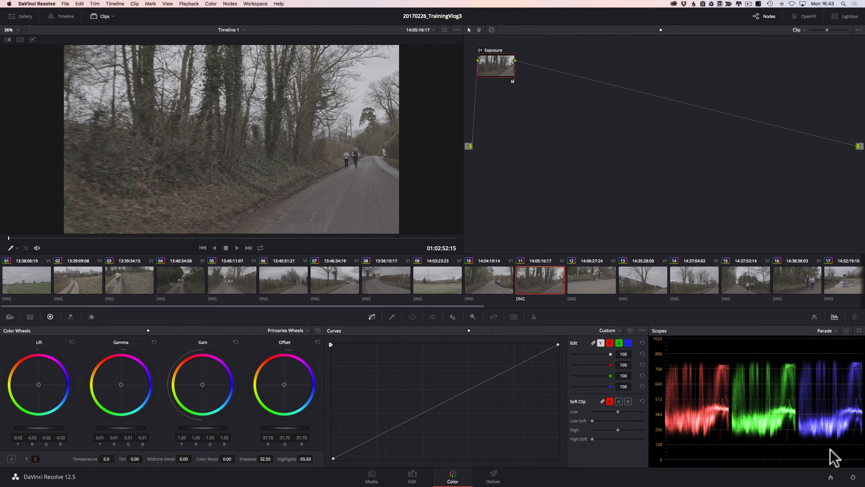
pyautogui.moveTo(272, 240); pyautogui.dragTo(356, 243)
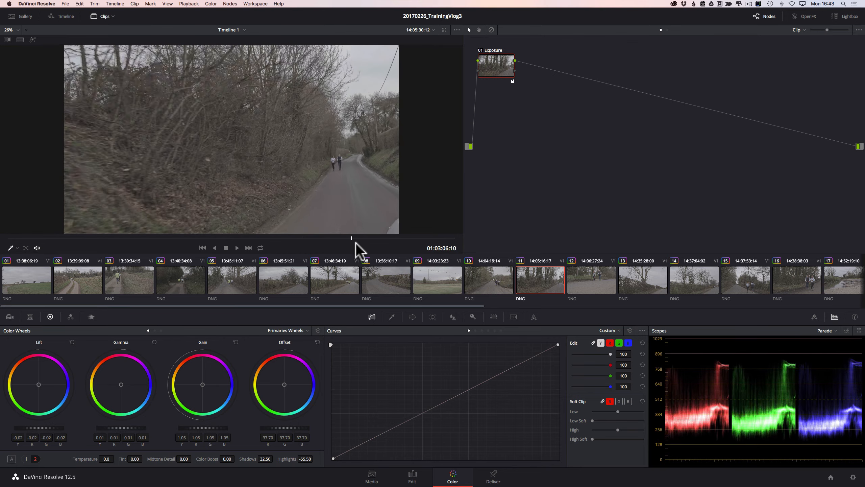
pyautogui.press('Left')
pyautogui.press('Left')
pyautogui.press('Left')
pyautogui.press('Left')
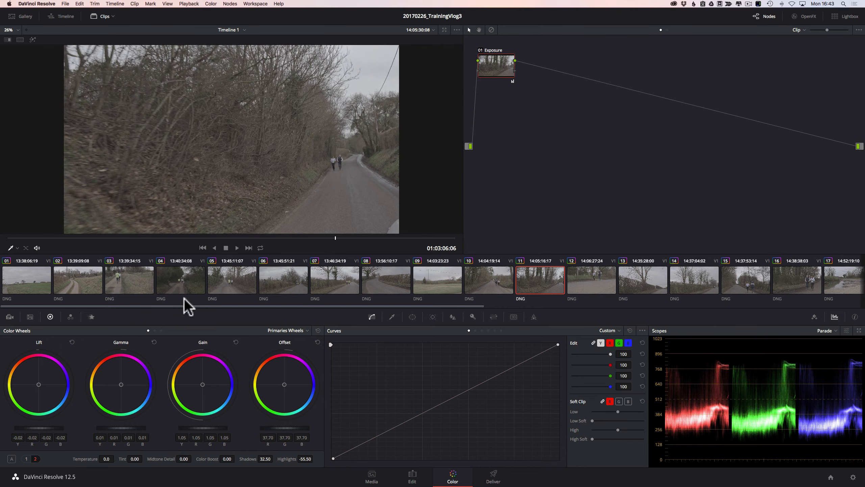
# Open the Deliver page, move the playhead to 01:00:00:00 and fit the whole timeline in view
pyautogui.click(484, 480)
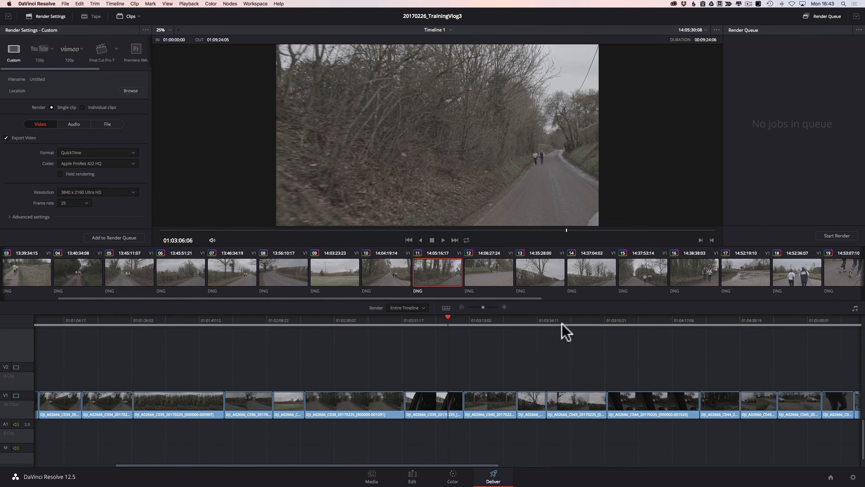
pyautogui.moveTo(198, 332); pyautogui.dragTo(24, 348)
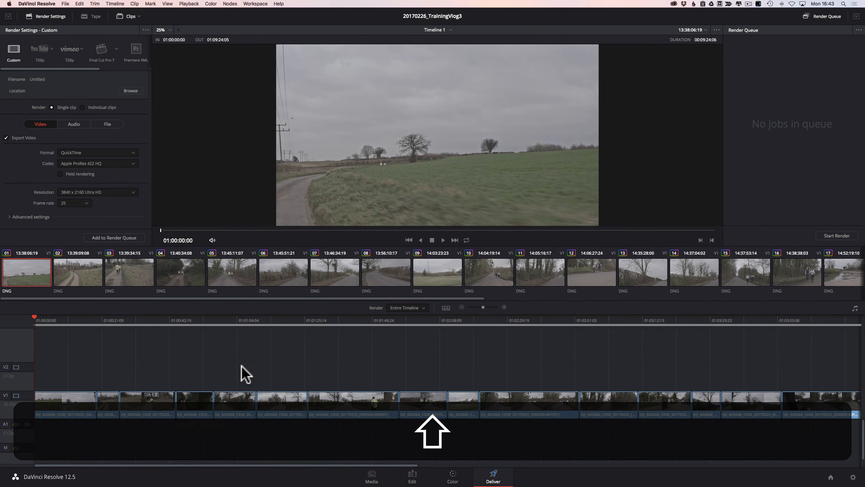
pyautogui.hotkey('shift', 'z')
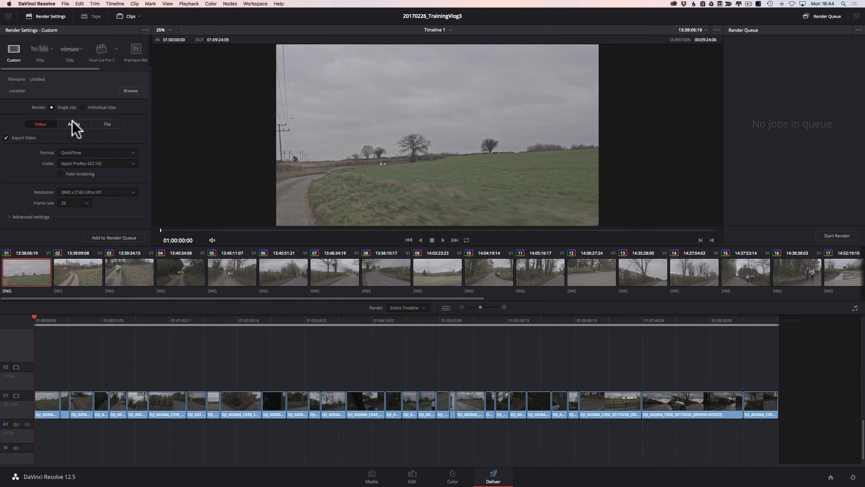
# Set the render to individual clips with the Apple ProRes 4444 codec
pyautogui.click(83, 107)
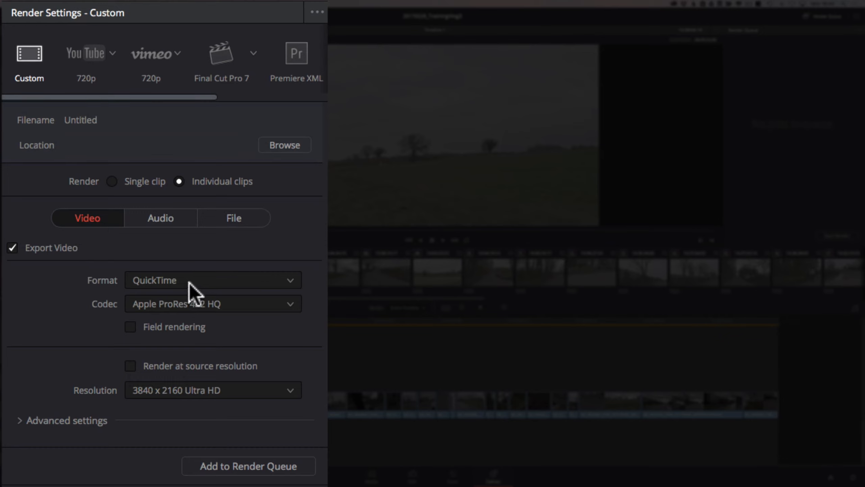
pyautogui.click(235, 302)
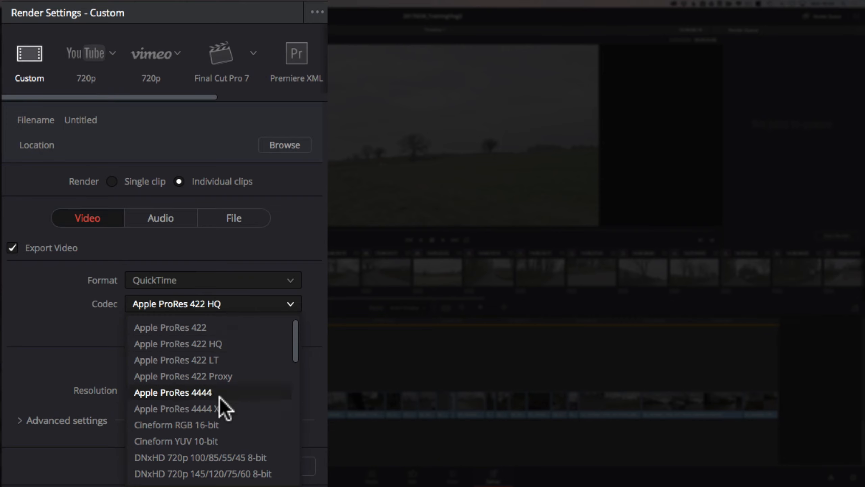
pyautogui.click(203, 394)
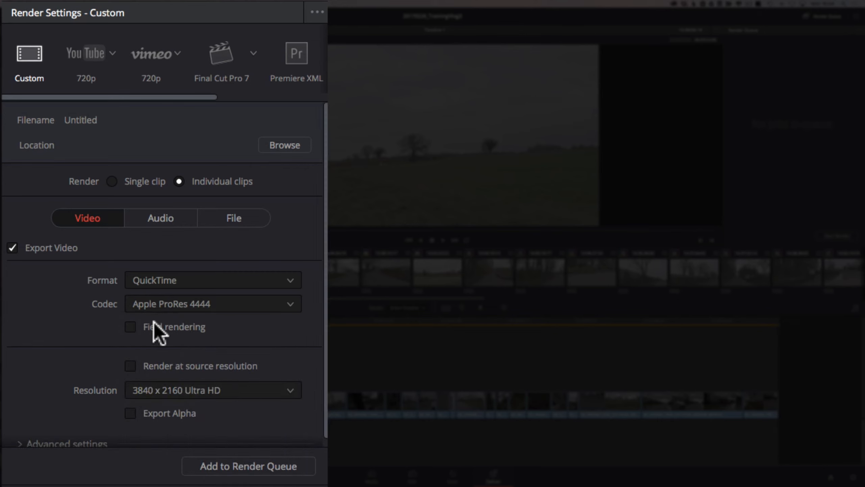